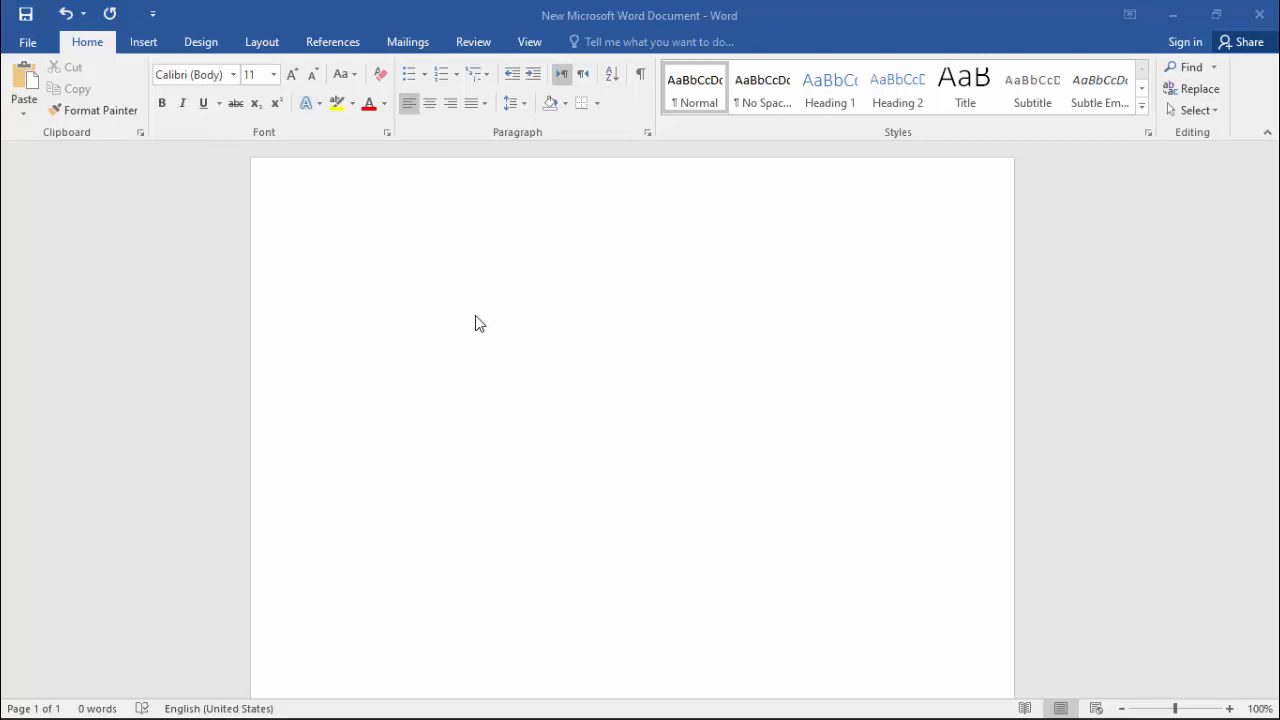
# Insert a table with 10 columns and 5 rows into the blank document
pyautogui.click(143, 42)
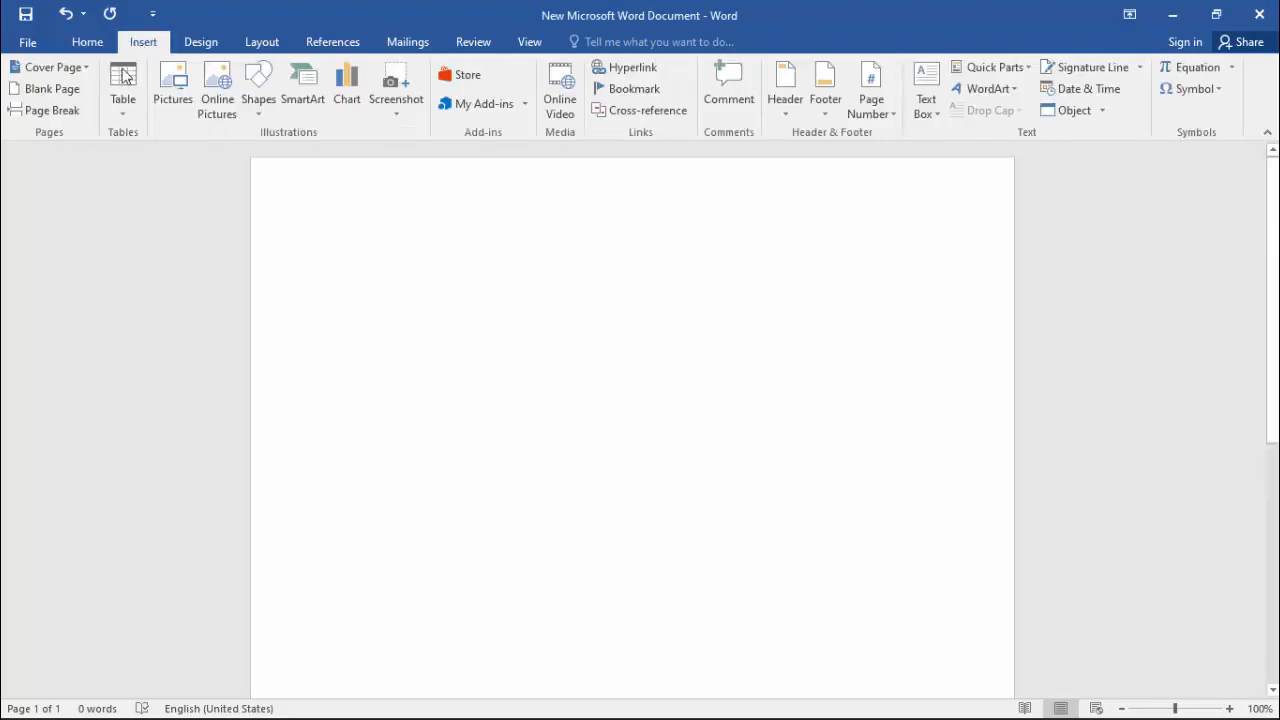
pyautogui.click(121, 111)
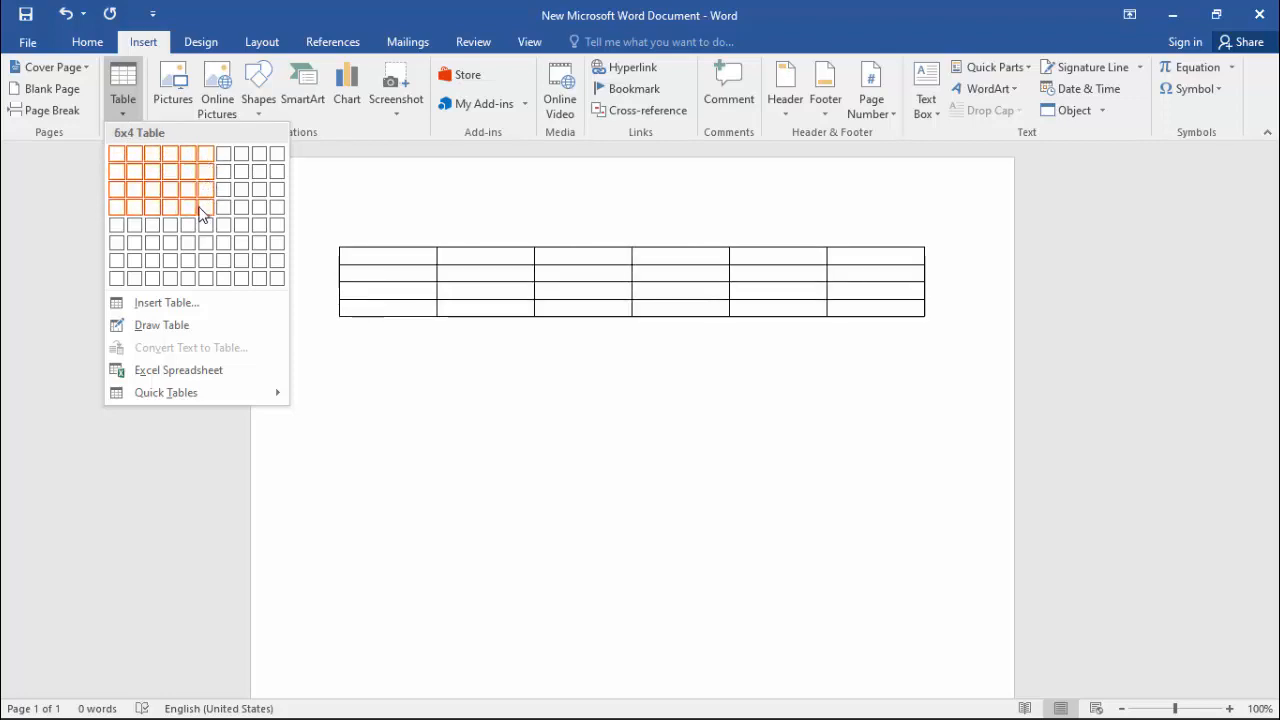
pyautogui.click(143, 302)
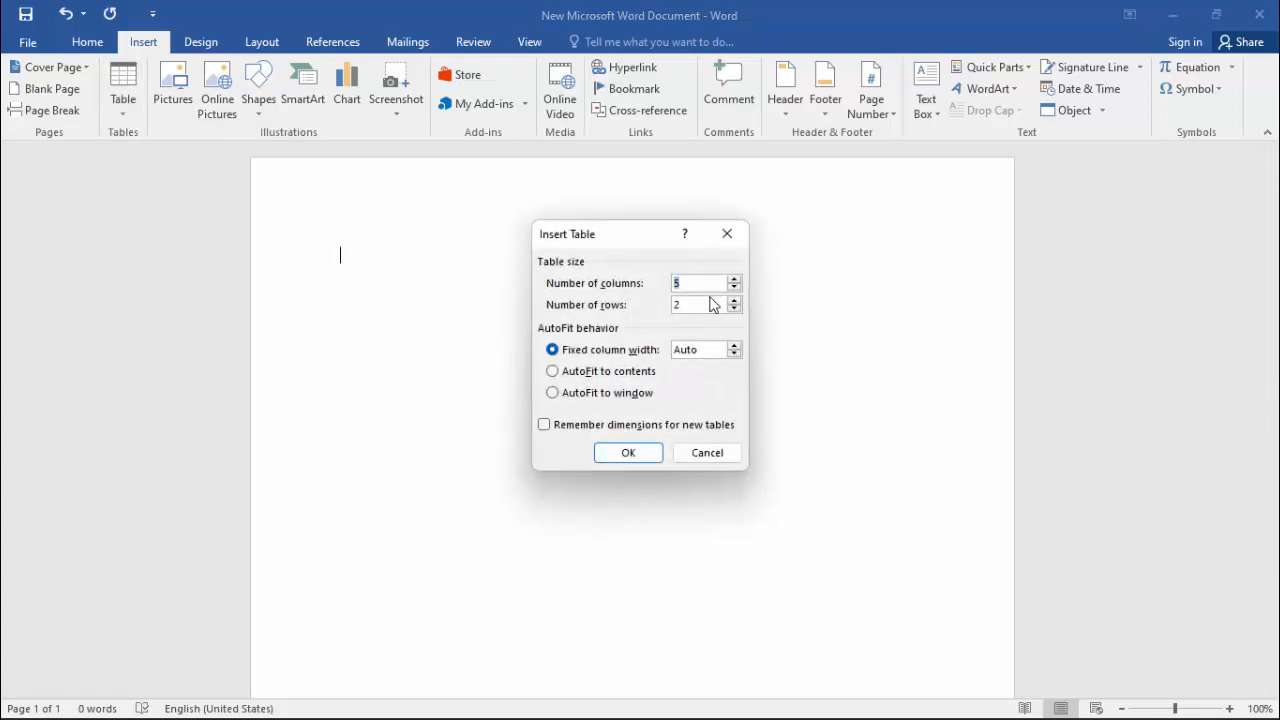
pyautogui.write('10')
pyautogui.moveTo(702, 305); pyautogui.dragTo(674, 307)
pyautogui.click(616, 453)
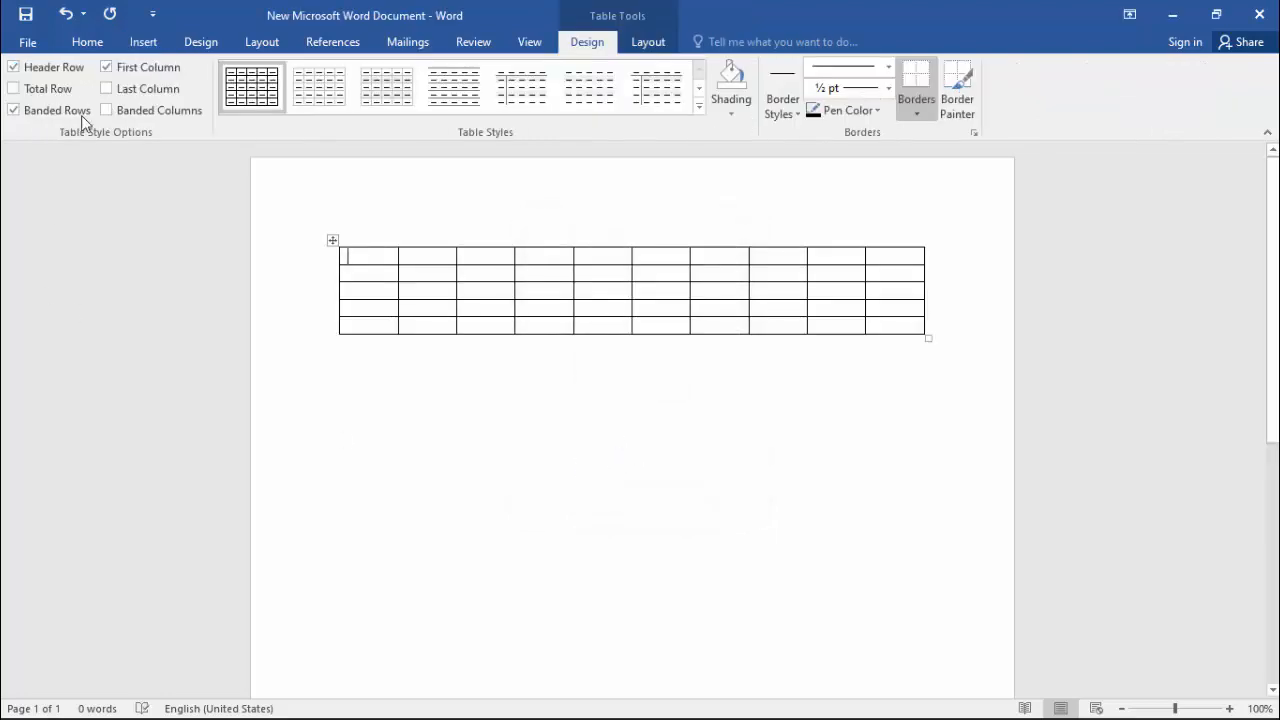
# Draw full-height vertical lines with Draw Table to divide the table's first and second columns in two
pyautogui.click(88, 44)
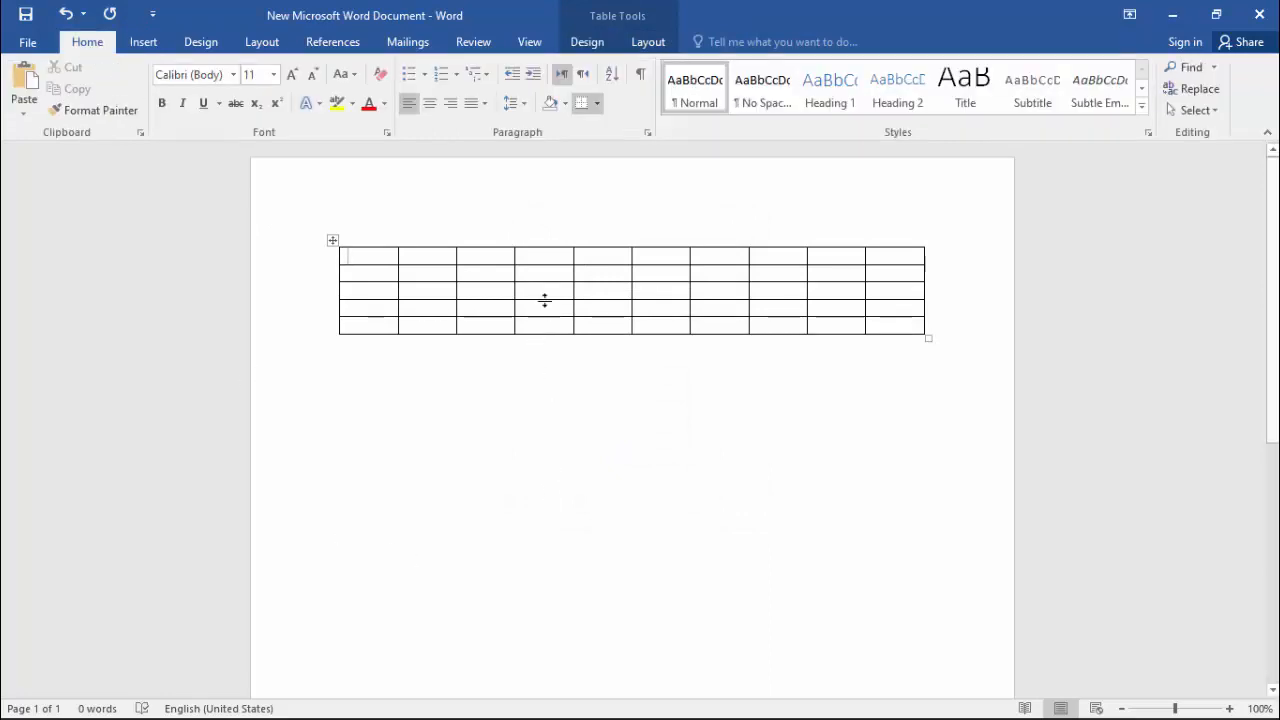
pyautogui.click(546, 292)
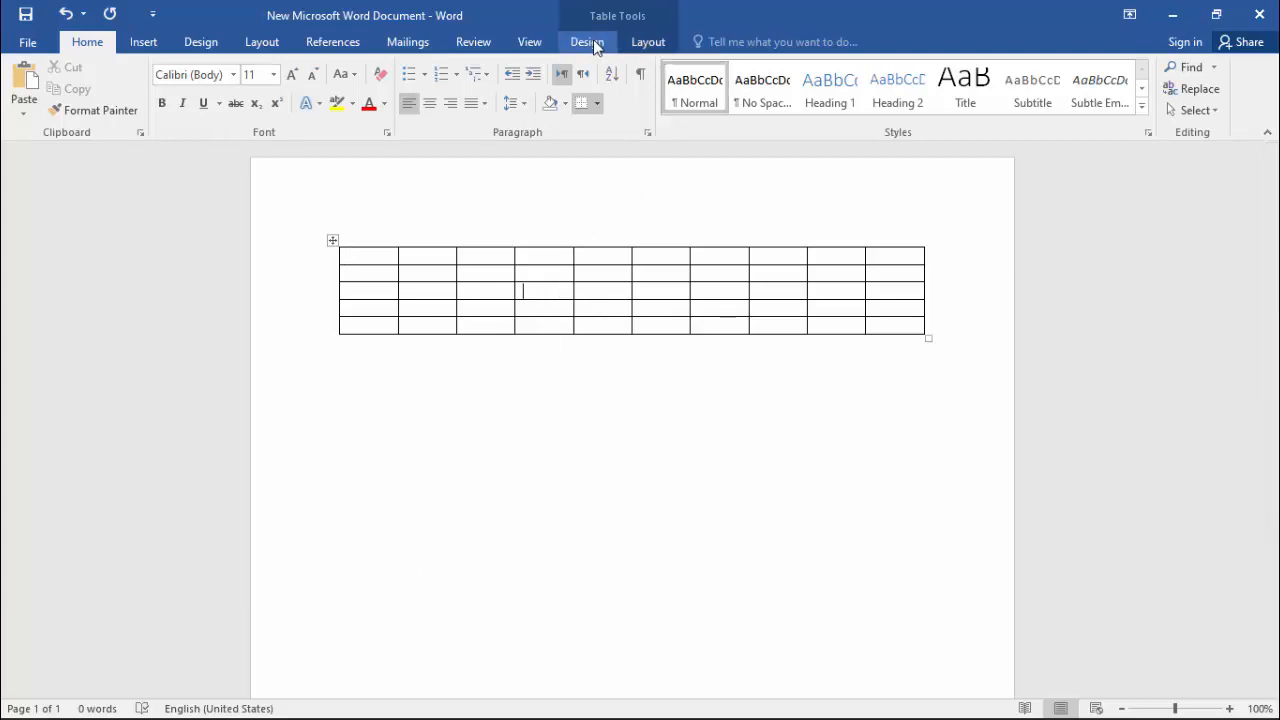
pyautogui.click(645, 42)
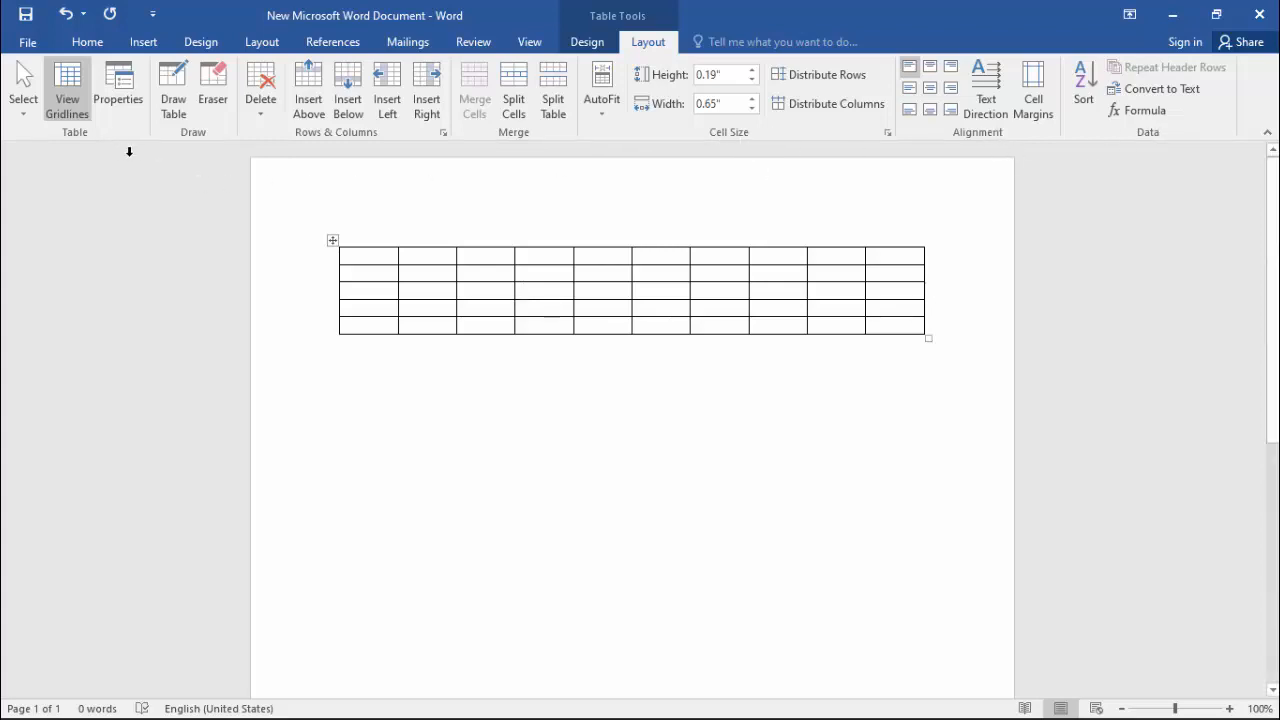
pyautogui.click(417, 262)
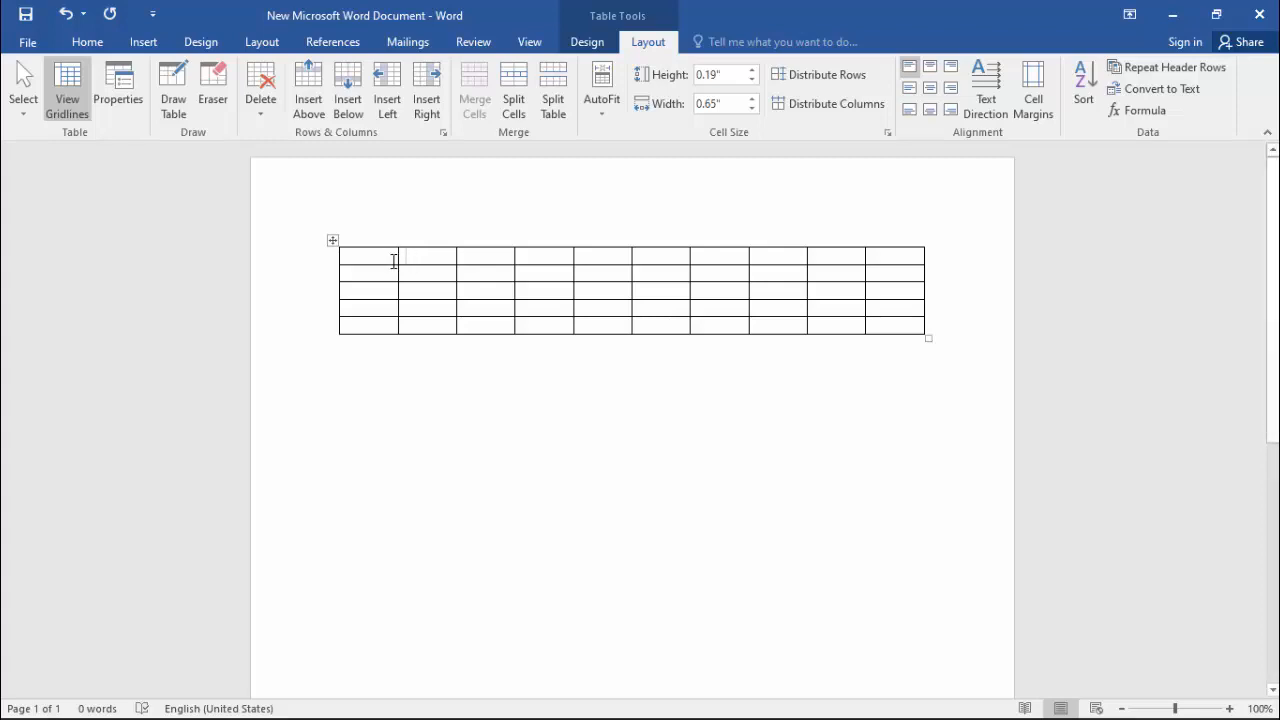
pyautogui.click(179, 81)
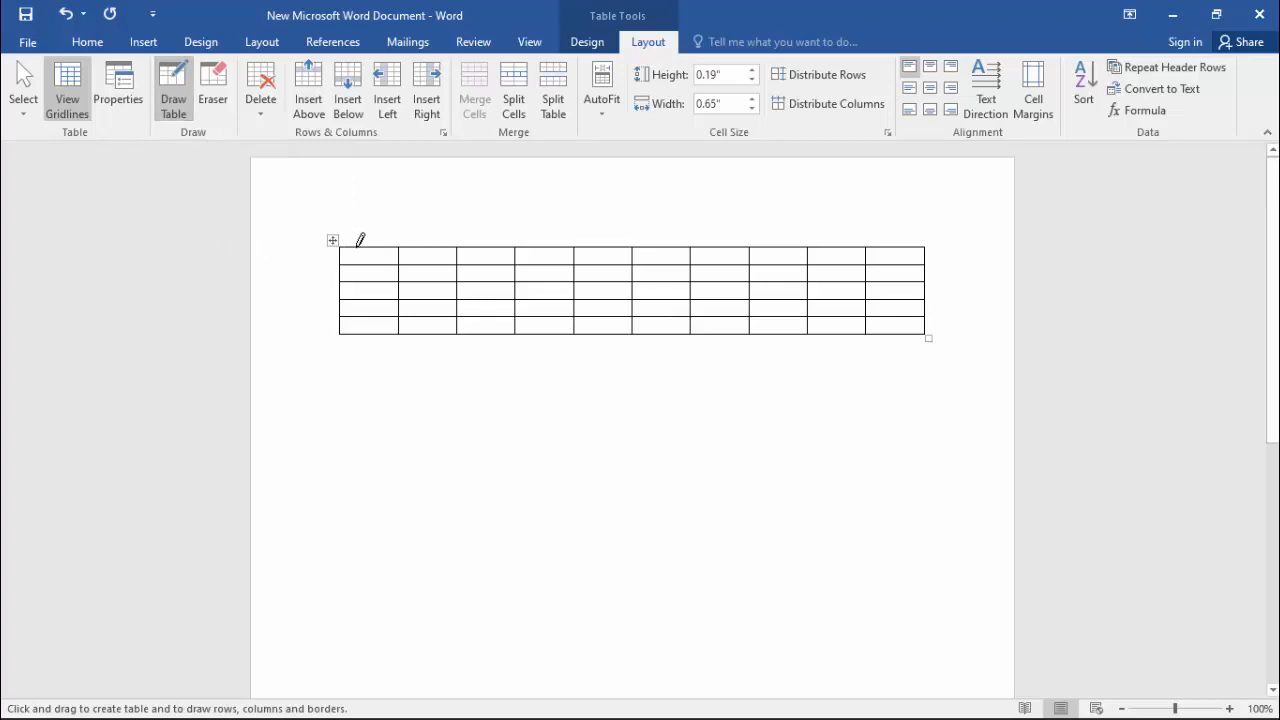
pyautogui.moveTo(366, 250); pyautogui.dragTo(368, 323)
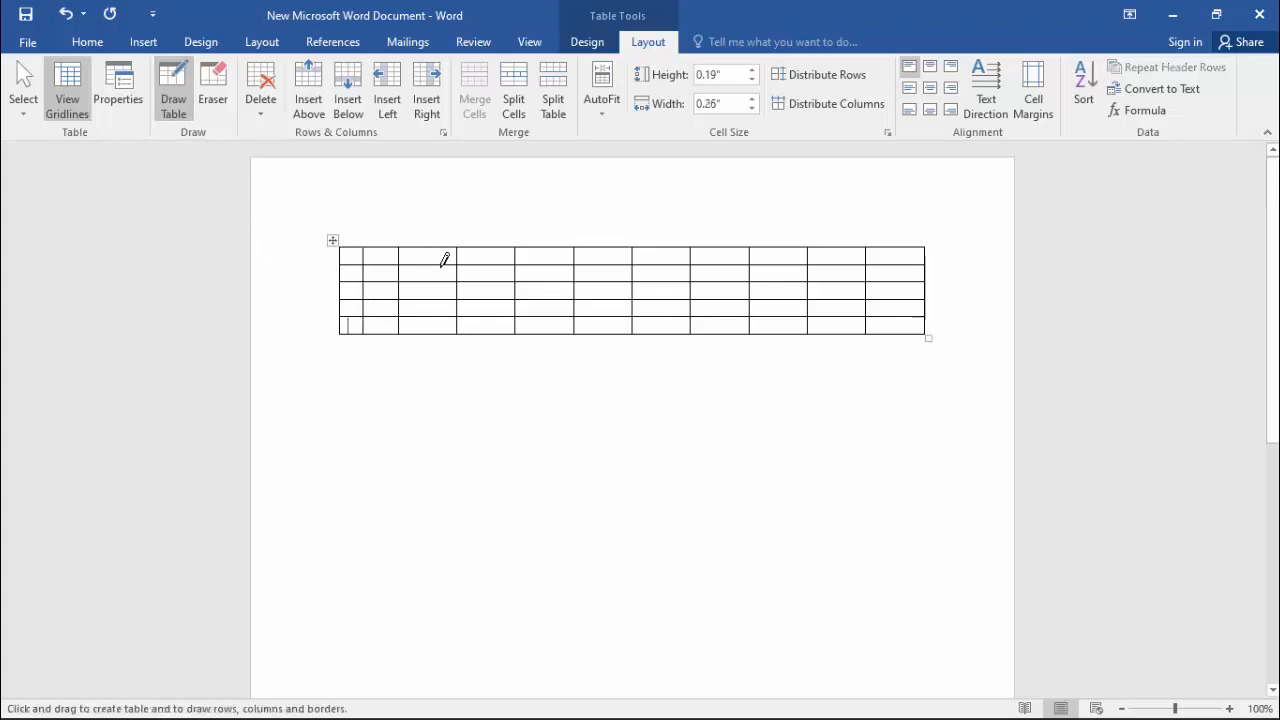
pyautogui.moveTo(432, 243); pyautogui.dragTo(430, 321)
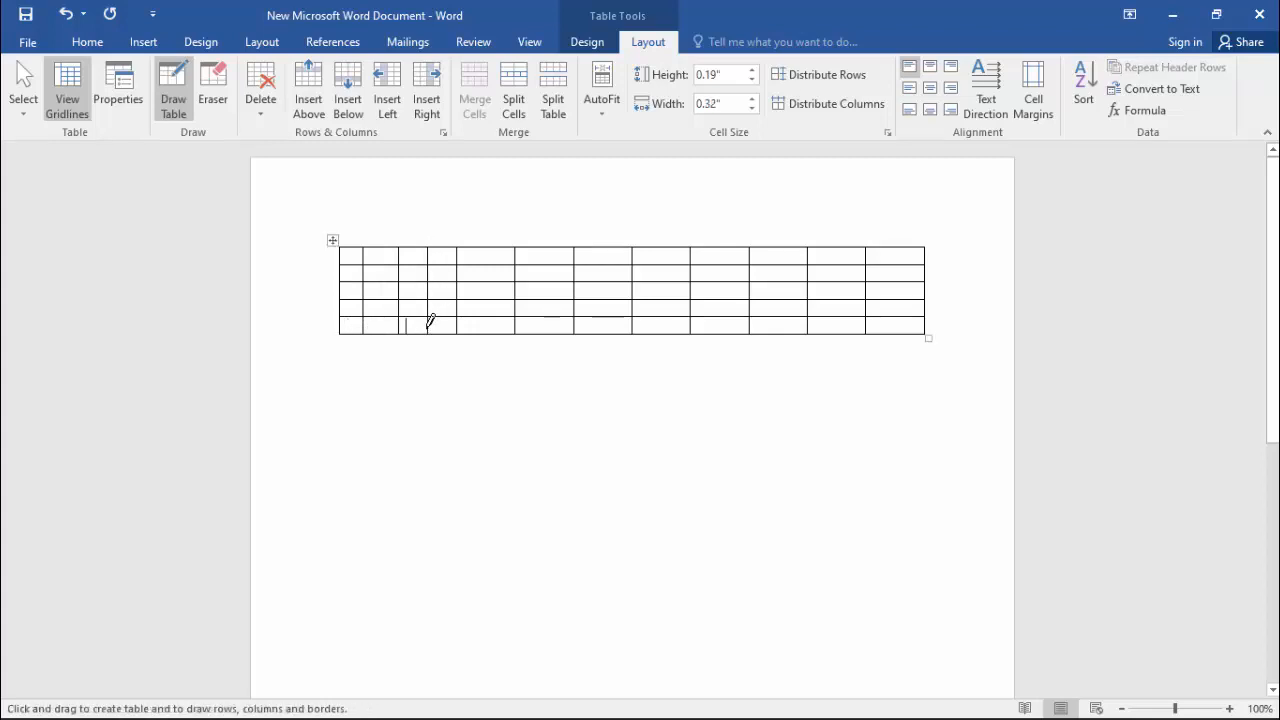
# Erase the borders between the top three rows in the fifth and sixth columns and part of the line separating those columns
pyautogui.click(212, 90)
pyautogui.click(497, 254)
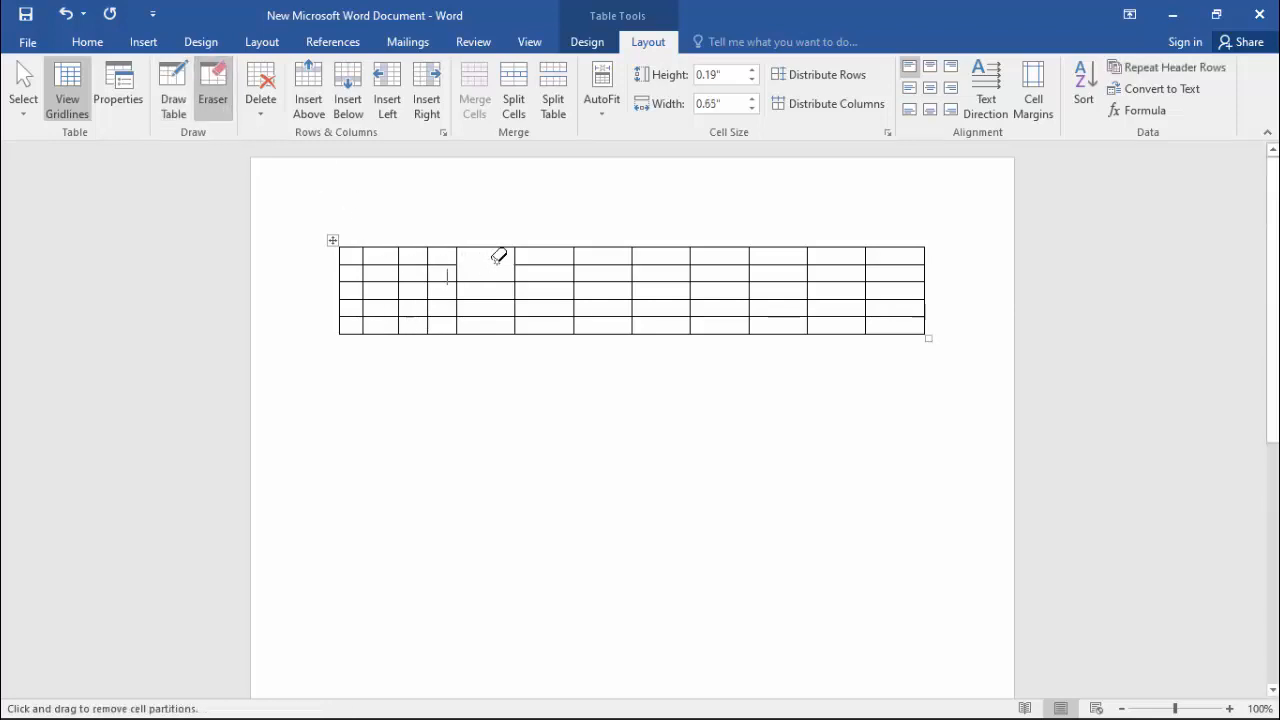
pyautogui.click(521, 264)
pyautogui.click(516, 275)
pyautogui.click(521, 281)
pyautogui.click(499, 281)
pyautogui.press('Escape')
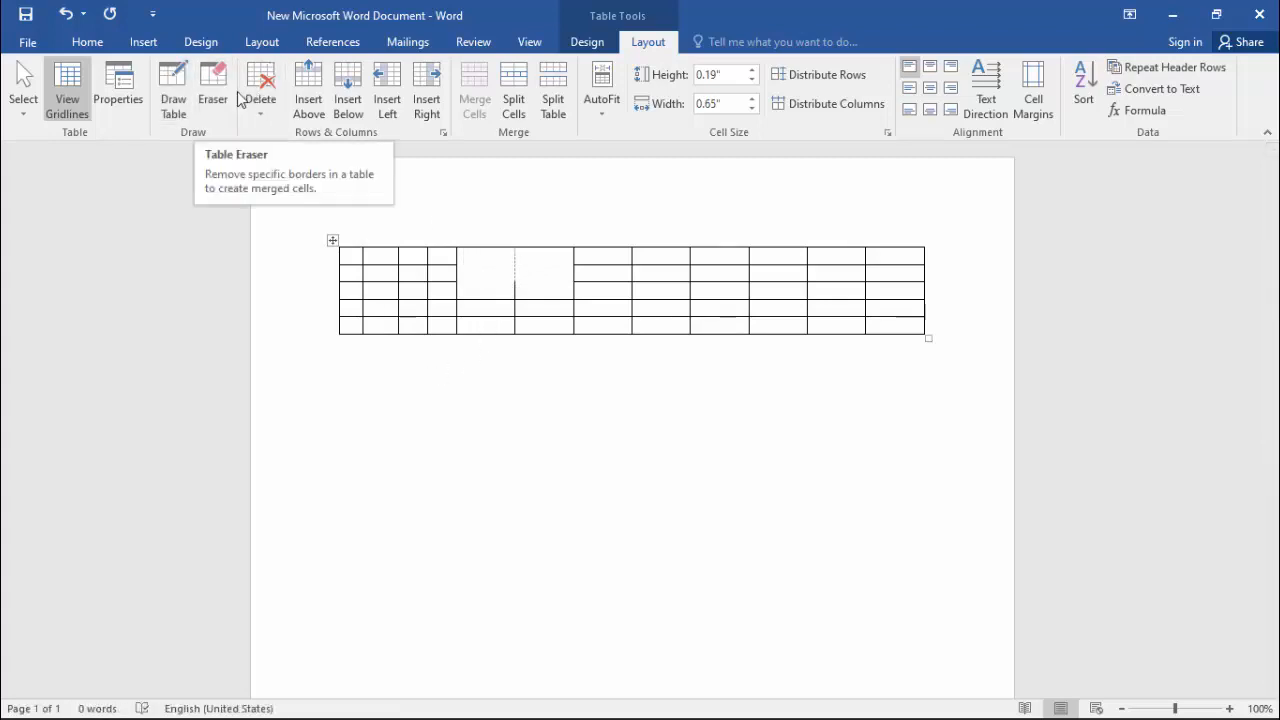
# Insert two rows above the table's third row and three more below the topmost new row
pyautogui.click(266, 114)
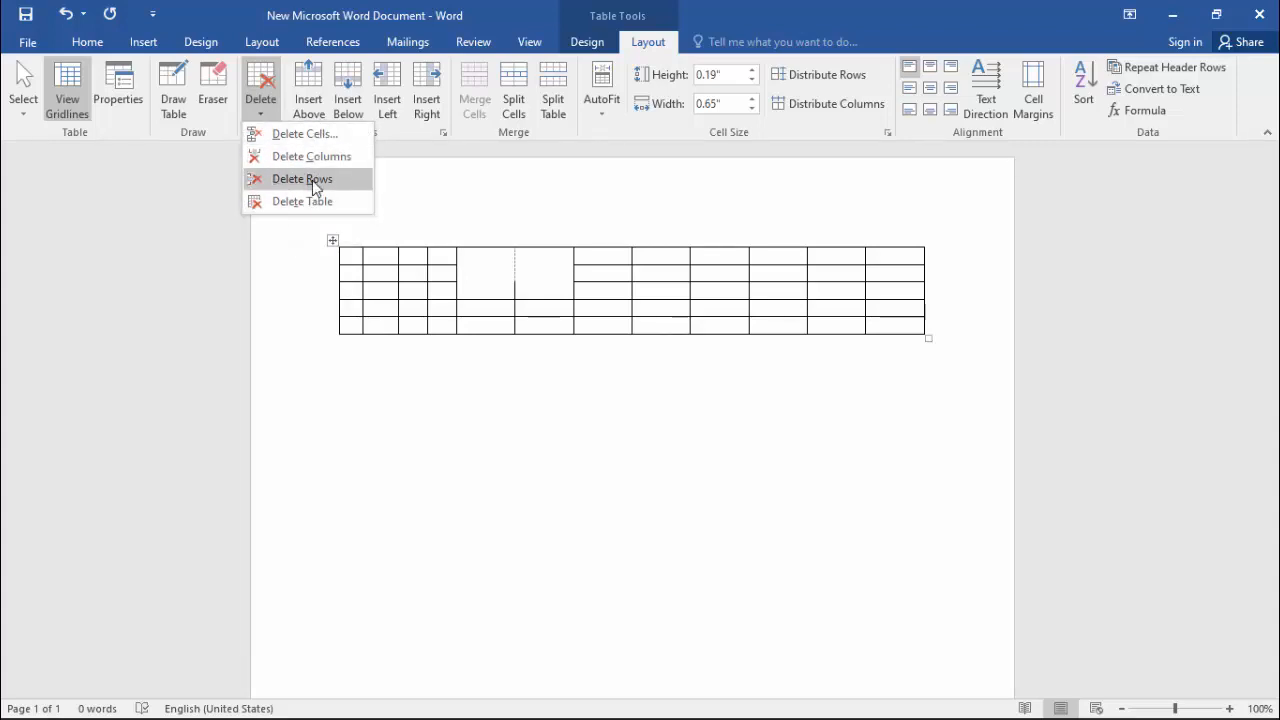
pyautogui.click(352, 305)
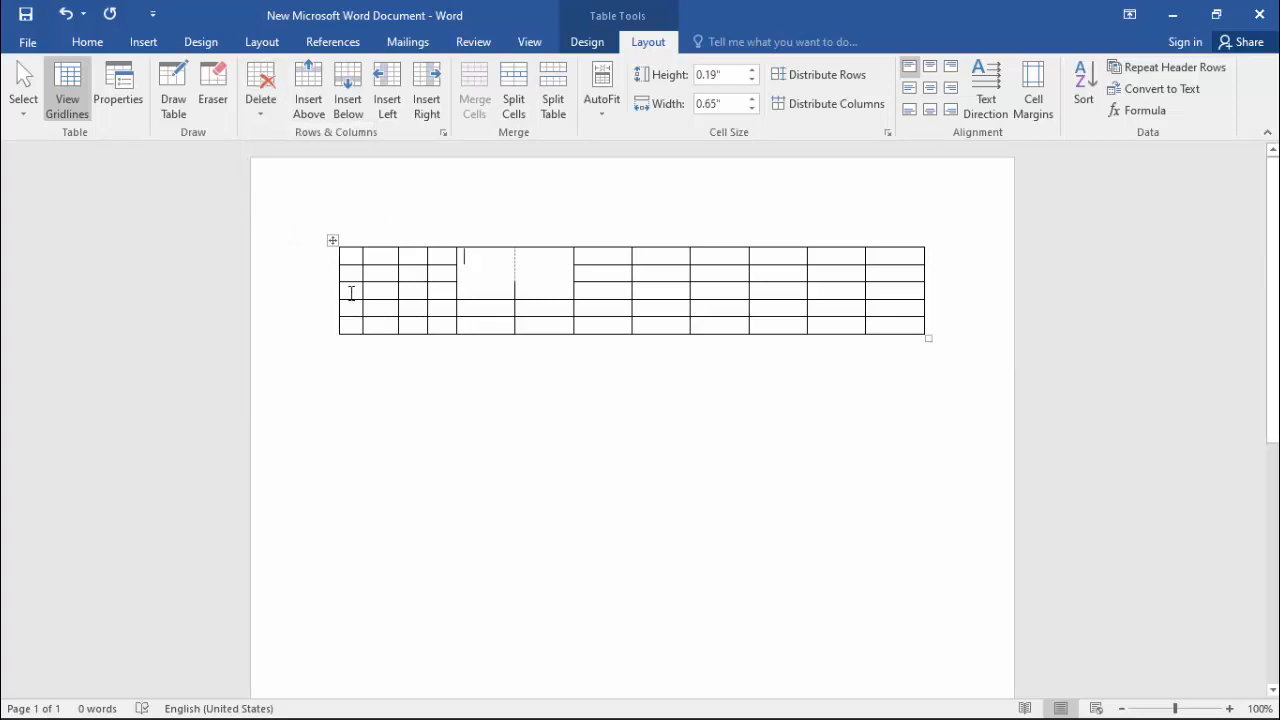
pyautogui.click(350, 292)
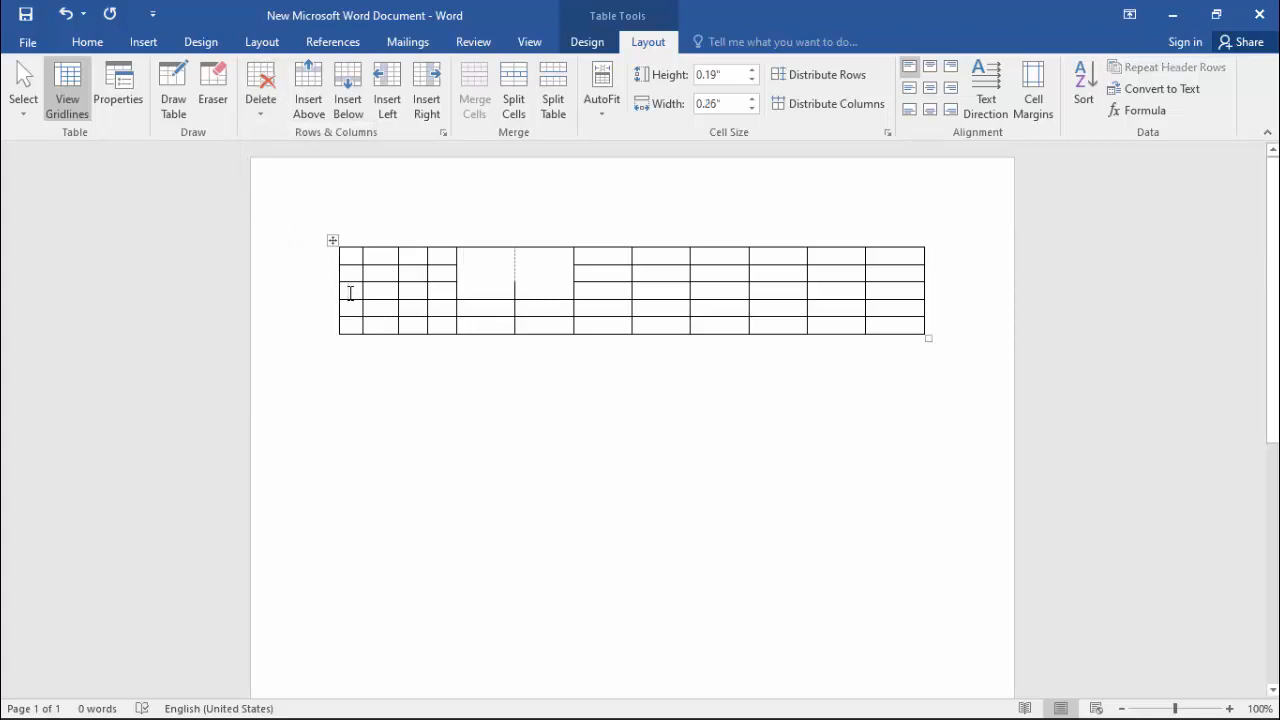
pyautogui.click(312, 112)
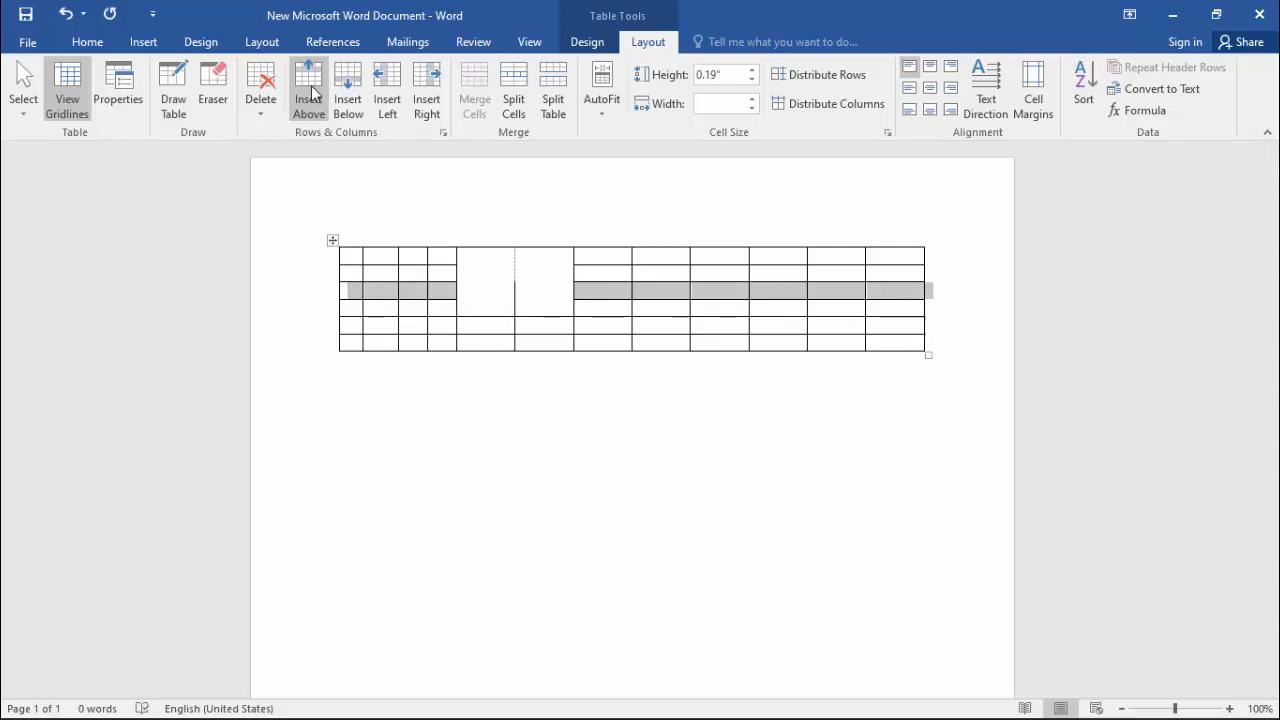
pyautogui.click(314, 92)
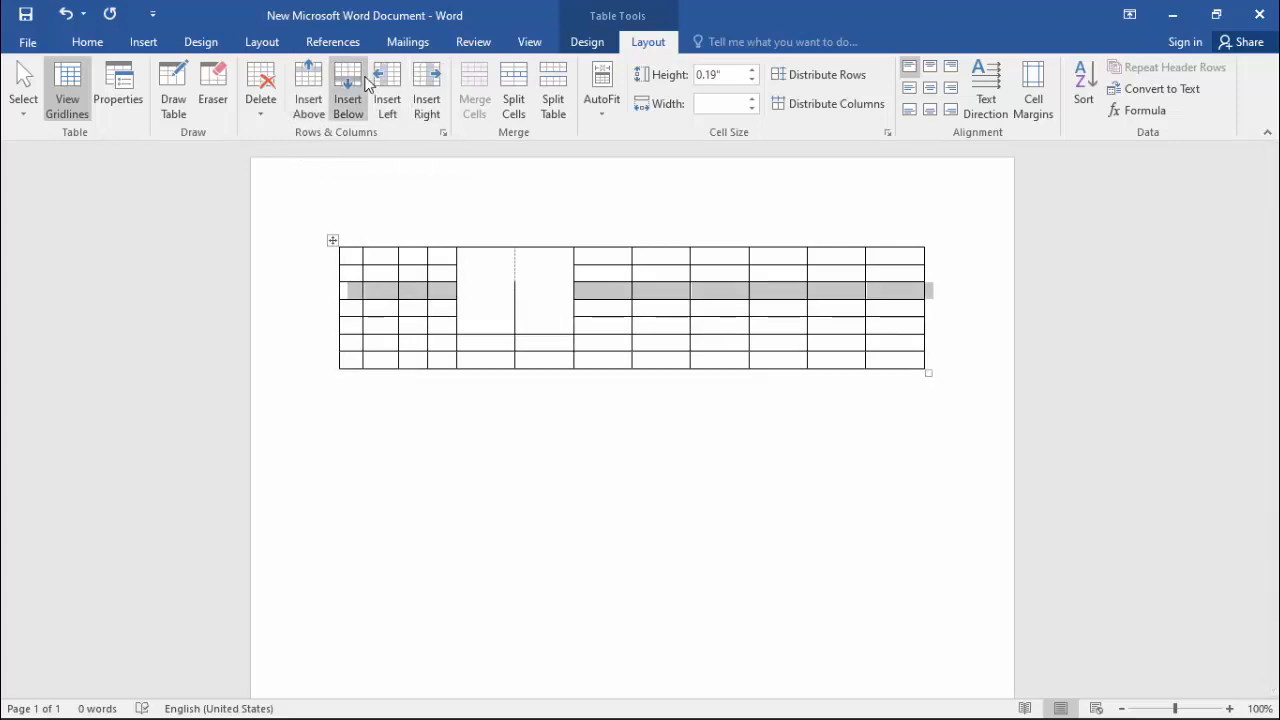
pyautogui.click(367, 85)
pyautogui.click(367, 85)
pyautogui.click(367, 85)
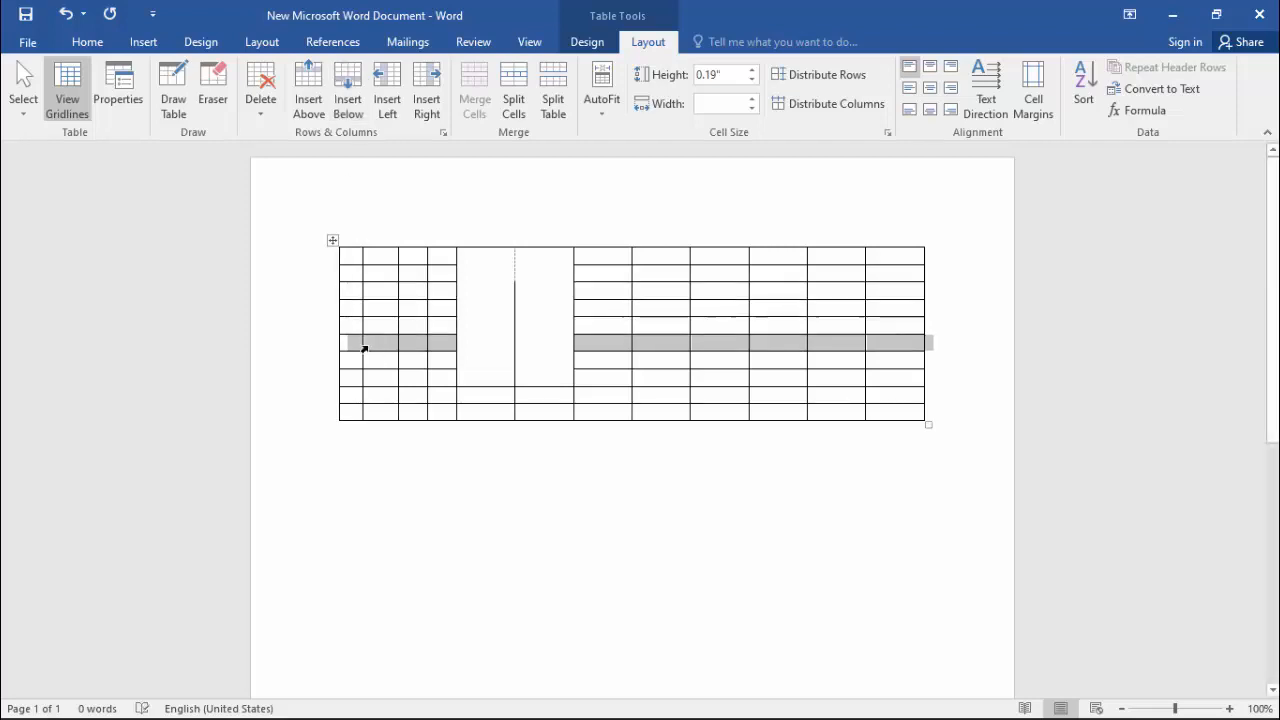
# Insert three columns left of the table's third column and three more right of the leftmost new column
pyautogui.click(415, 291)
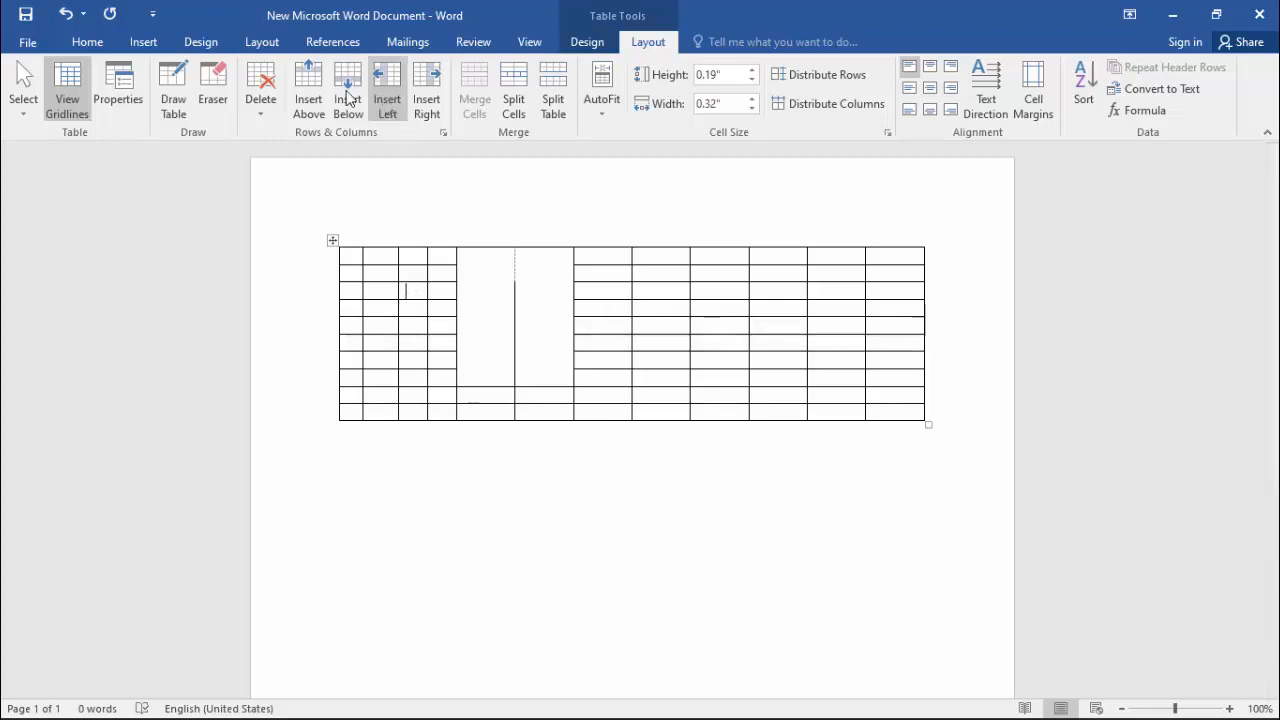
pyautogui.click(386, 97)
pyautogui.click(386, 97)
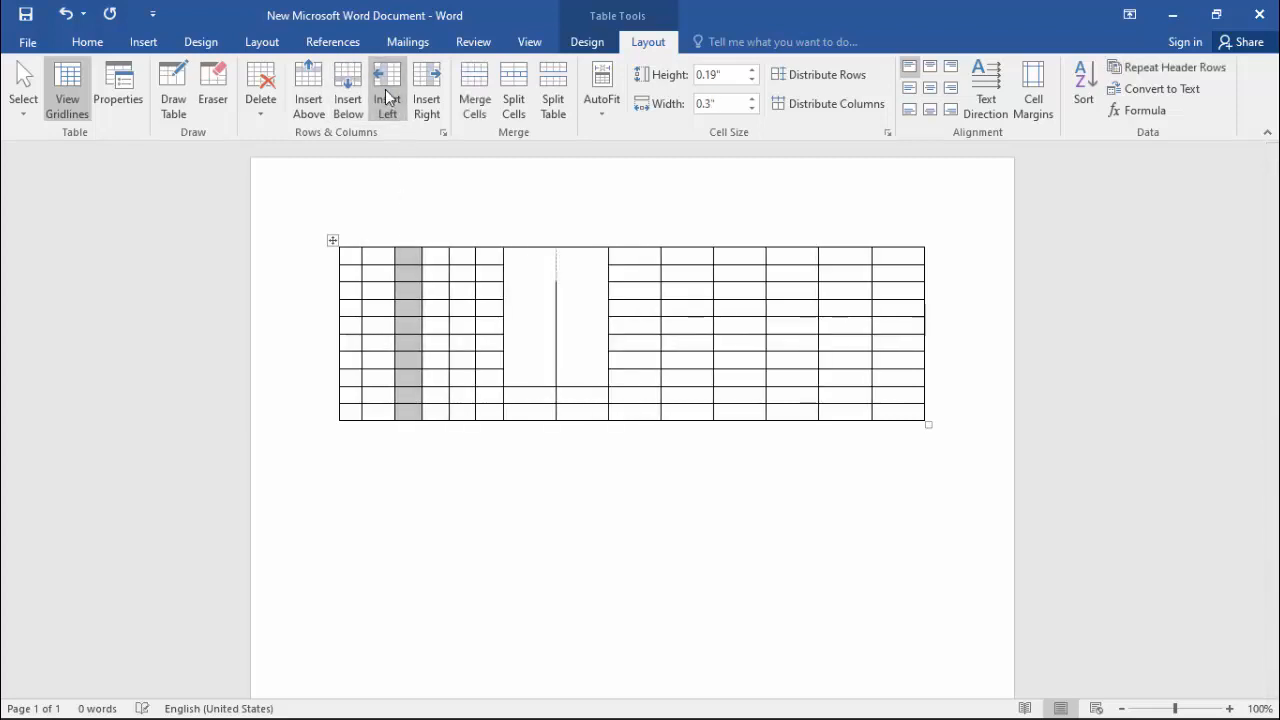
pyautogui.click(386, 97)
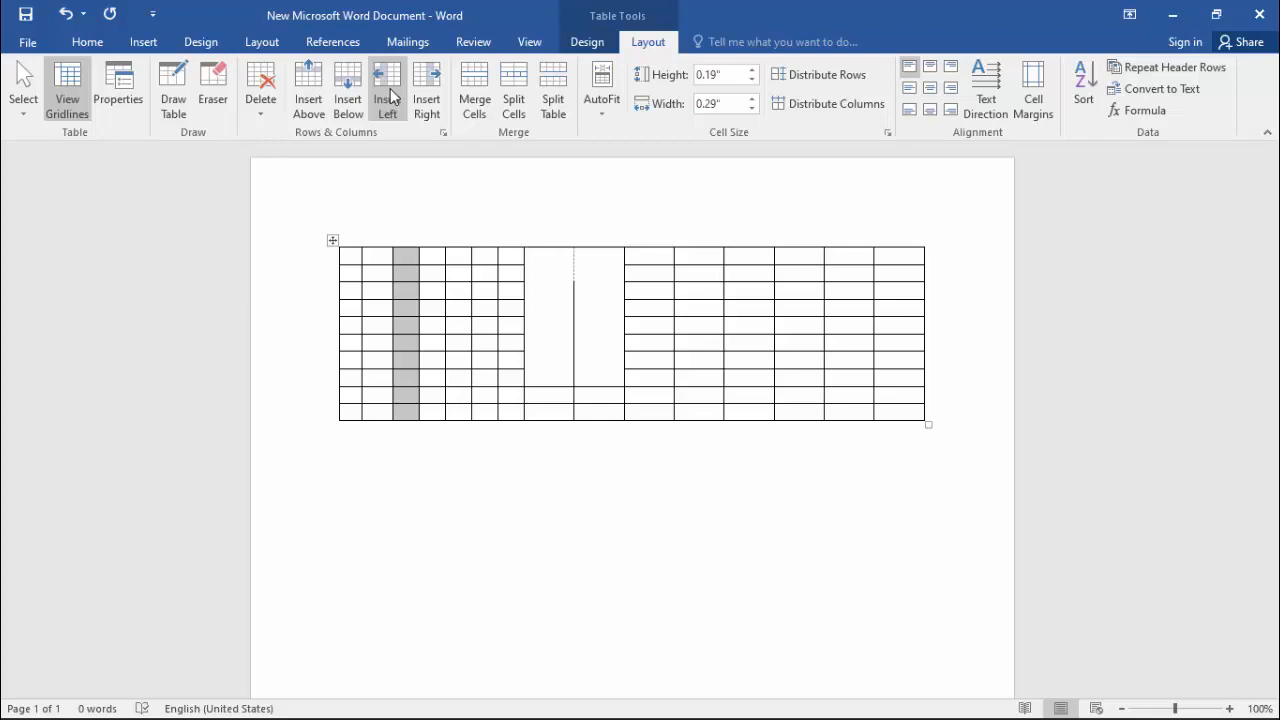
pyautogui.click(424, 80)
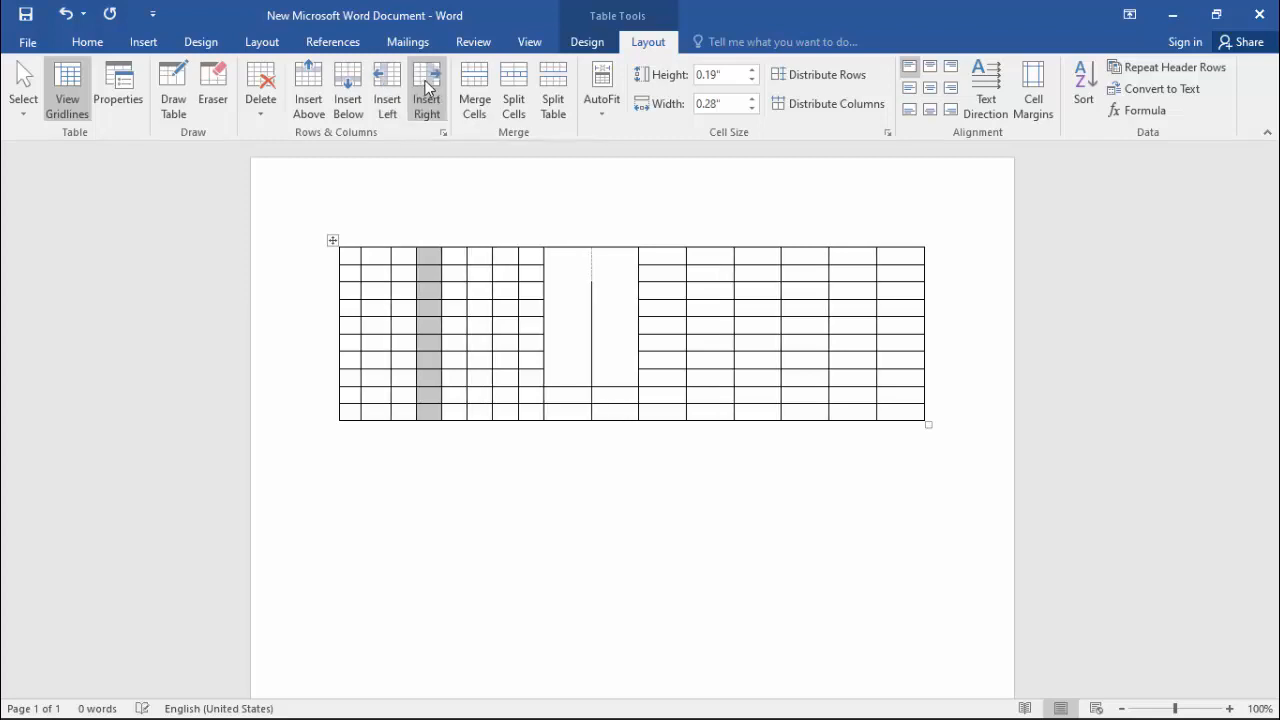
pyautogui.click(424, 80)
pyautogui.click(424, 80)
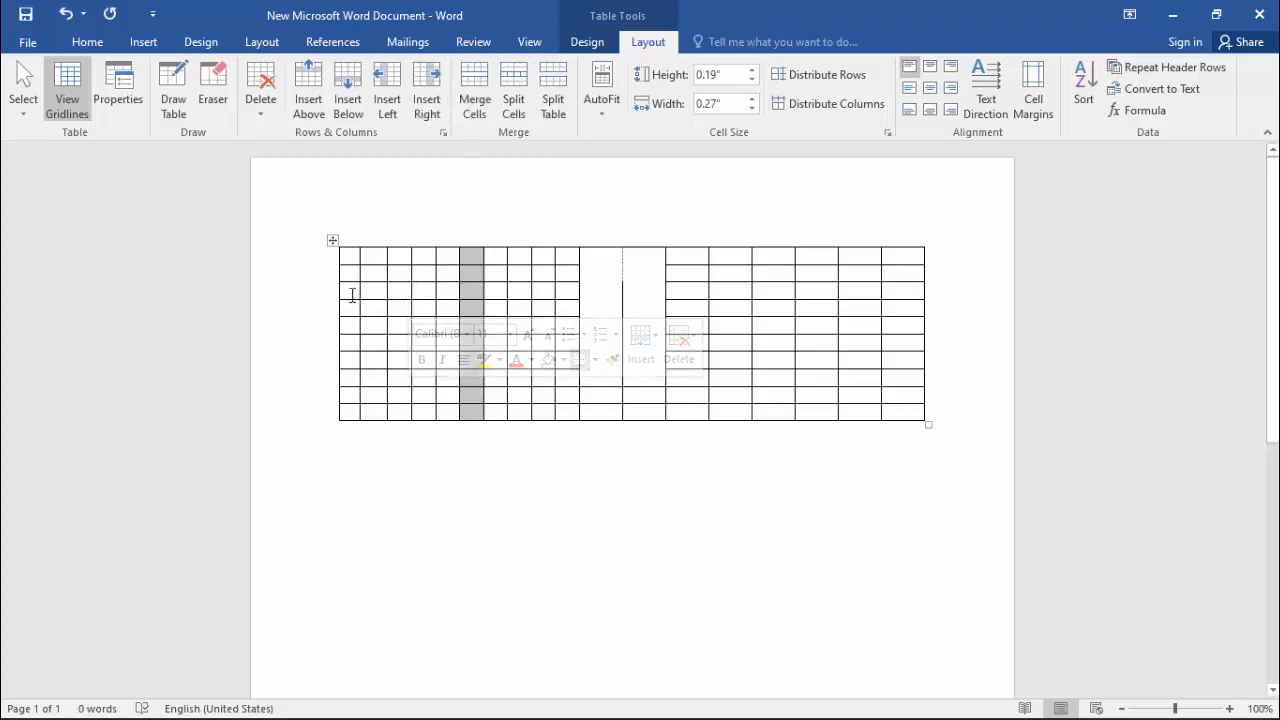
# Merge the first ten cells of the third row into one cell, and likewise those of the fifth row
pyautogui.moveTo(352, 294); pyautogui.dragTo(550, 298)
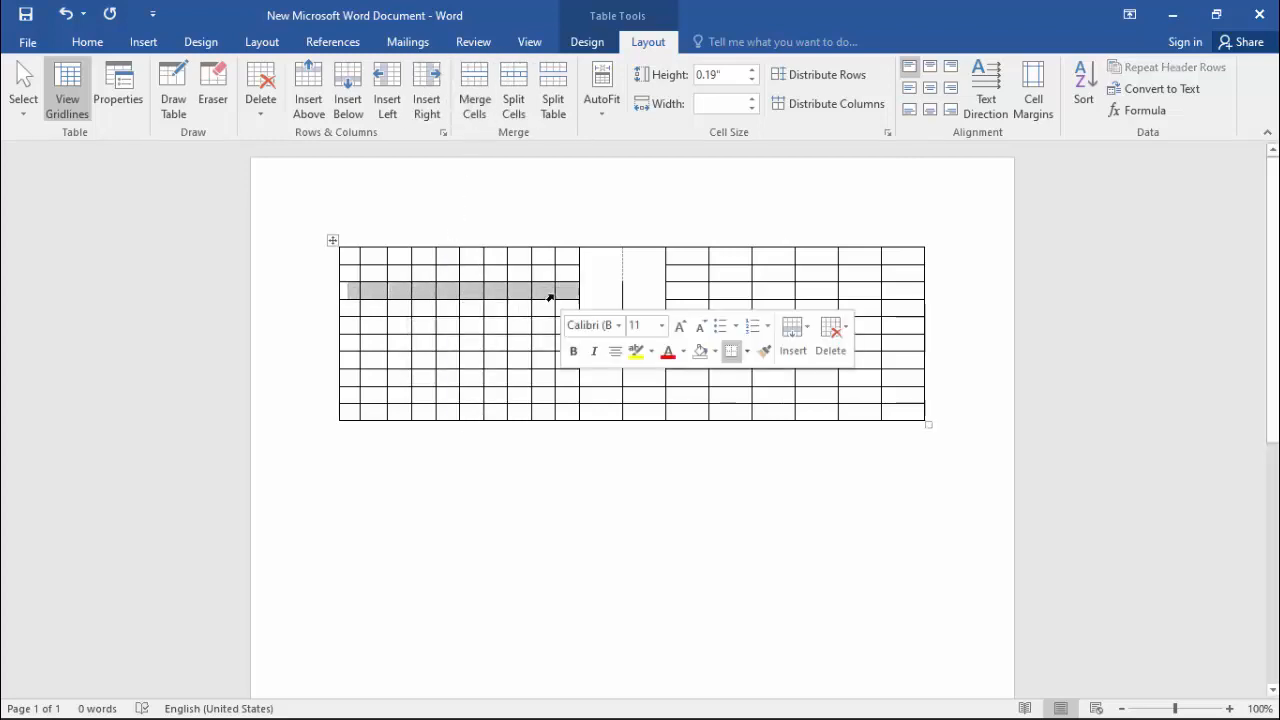
pyautogui.click(481, 84)
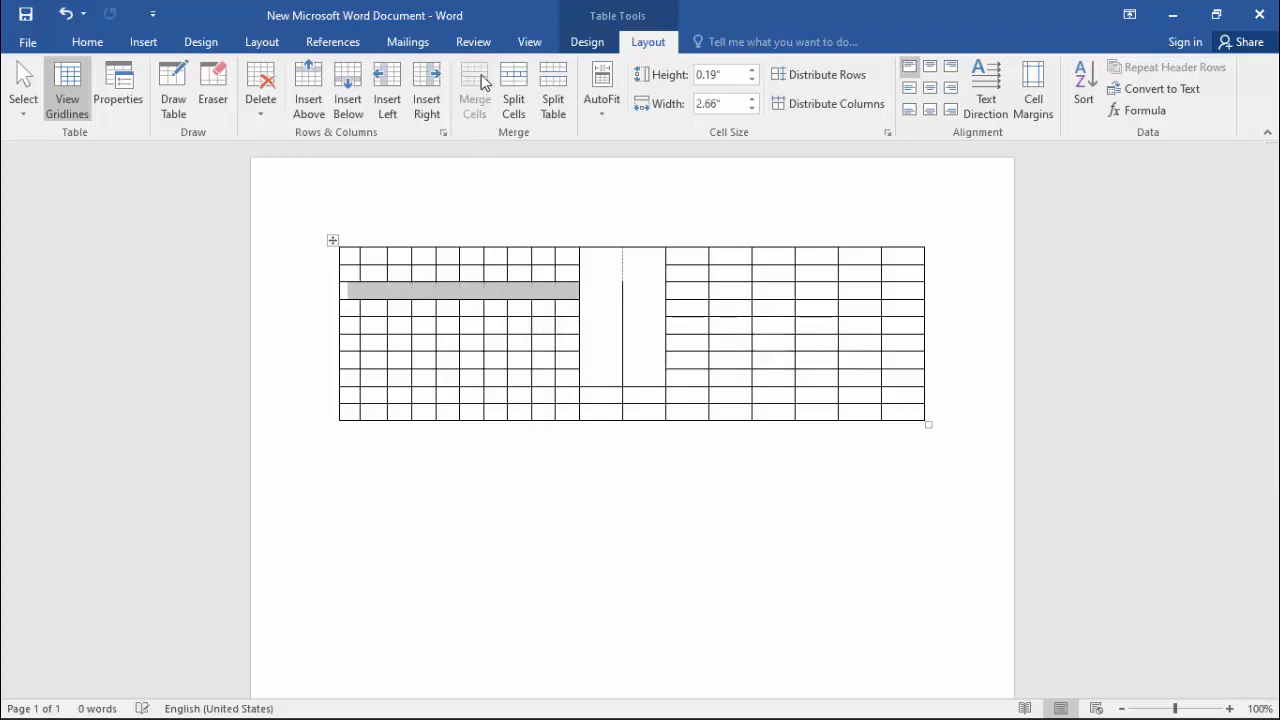
pyautogui.click(484, 343)
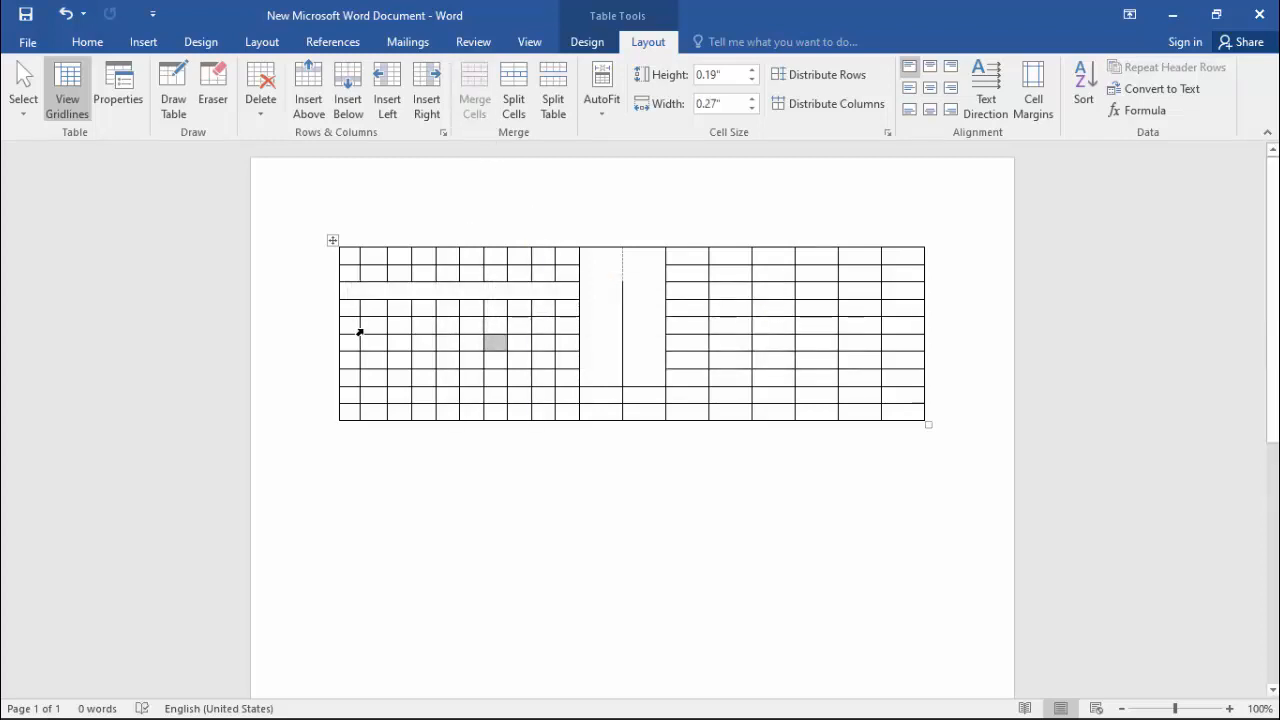
pyautogui.moveTo(386, 334); pyautogui.dragTo(553, 317)
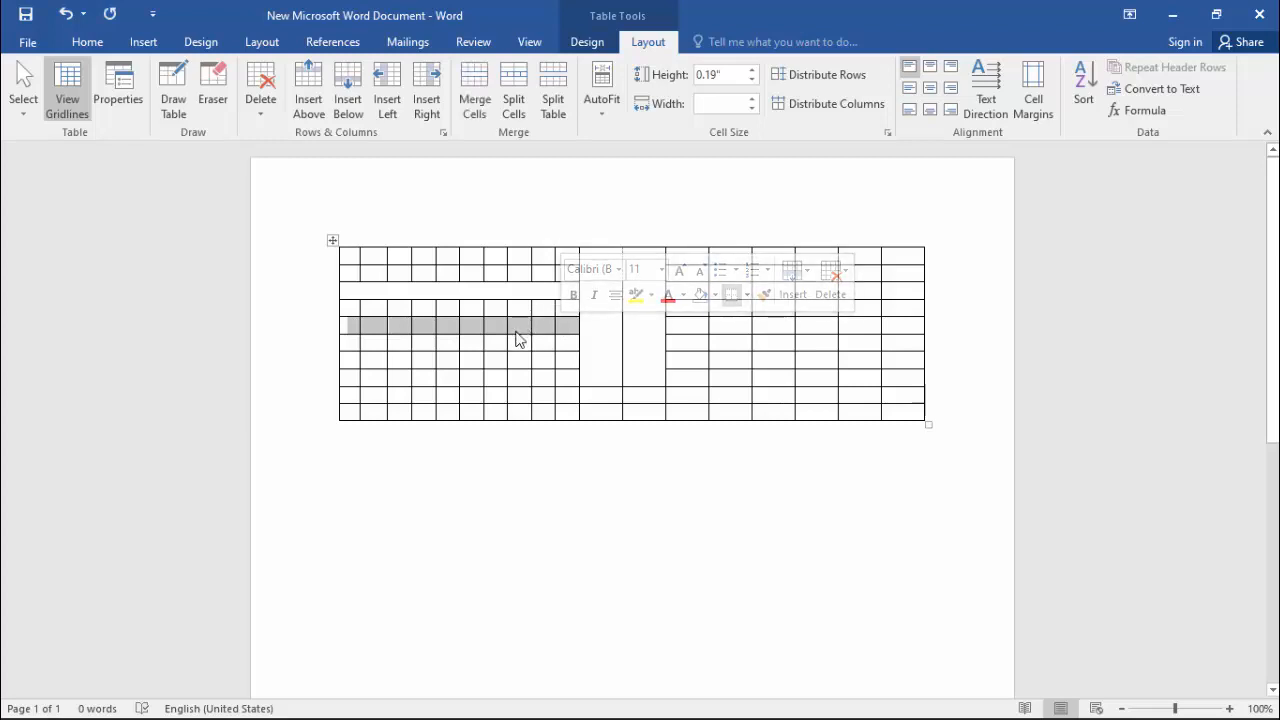
pyautogui.click(418, 274)
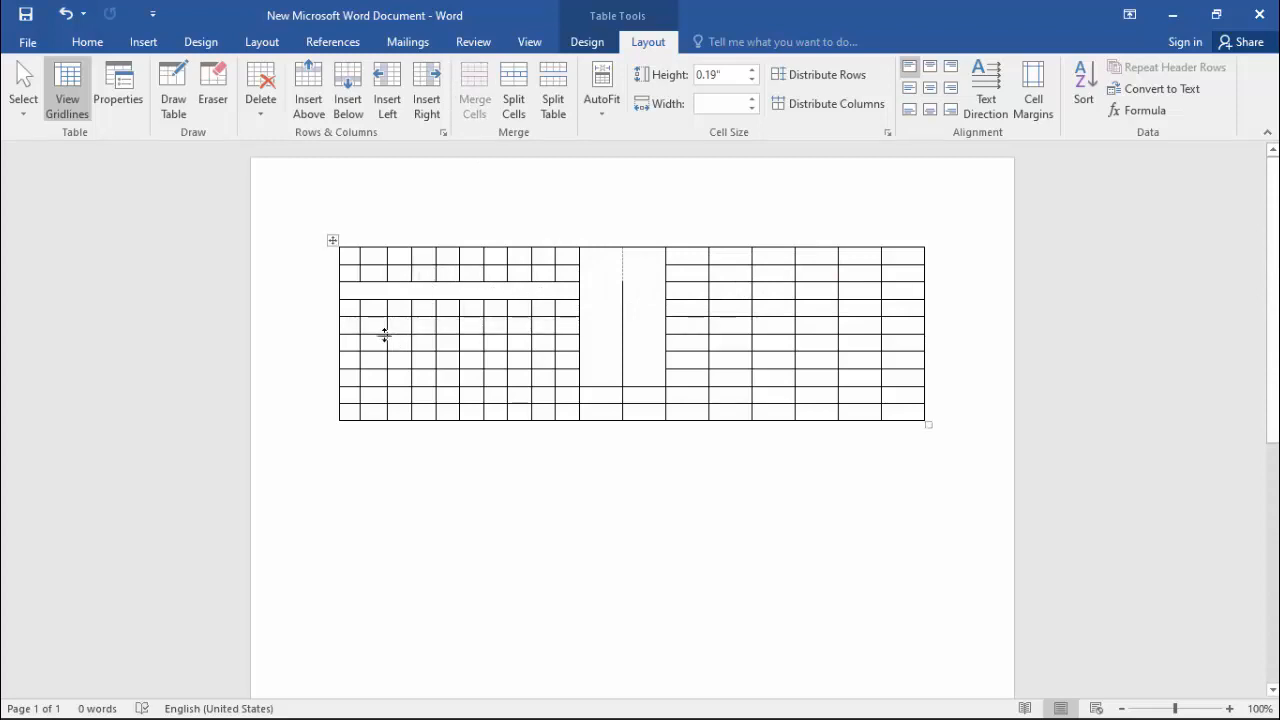
pyautogui.moveTo(354, 326); pyautogui.dragTo(572, 328)
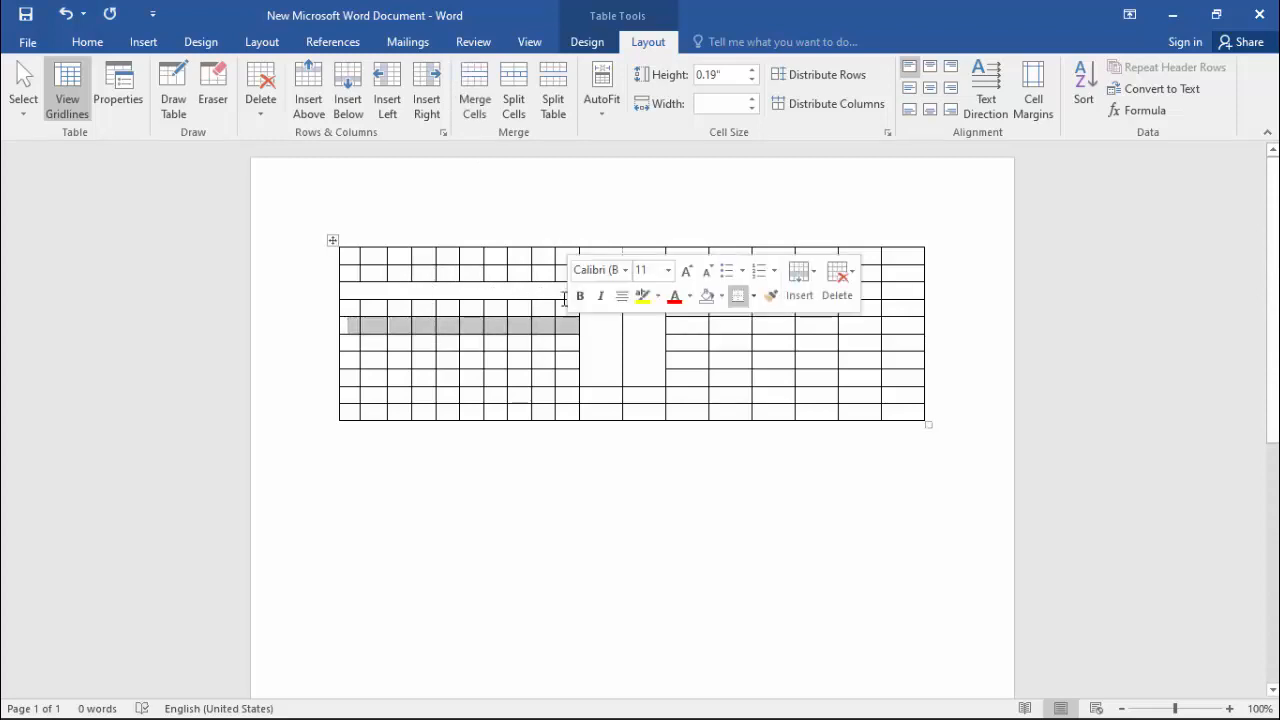
pyautogui.click(481, 88)
pyautogui.click(451, 377)
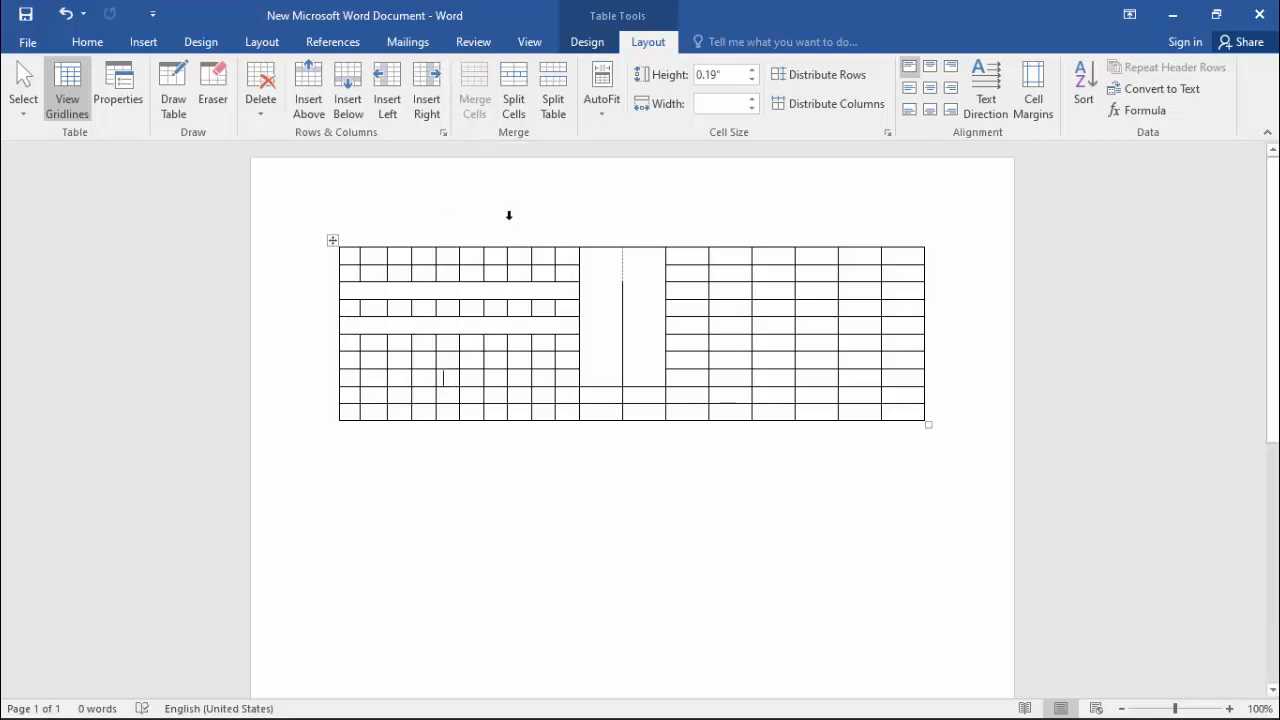
# Split the merged cell in the fifth row and the selected cells beneath its end into 2 columns each
pyautogui.click(487, 305)
pyautogui.moveTo(379, 330); pyautogui.dragTo(560, 340)
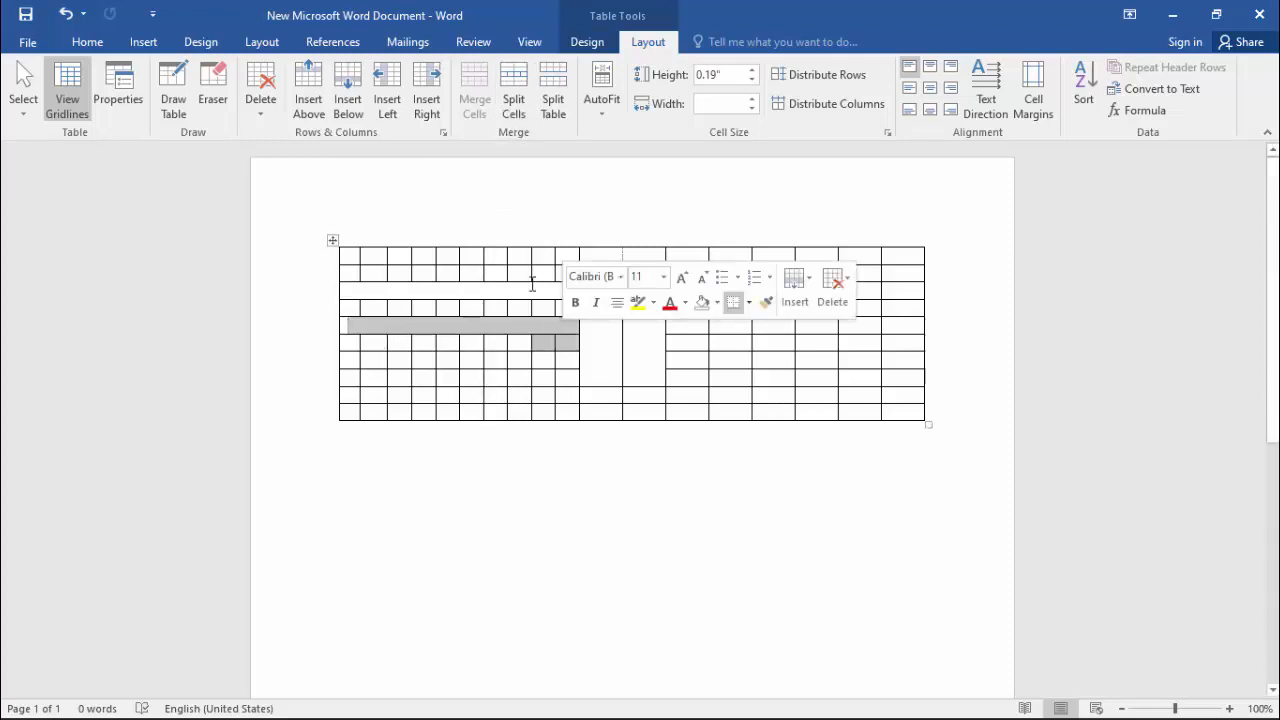
pyautogui.click(533, 97)
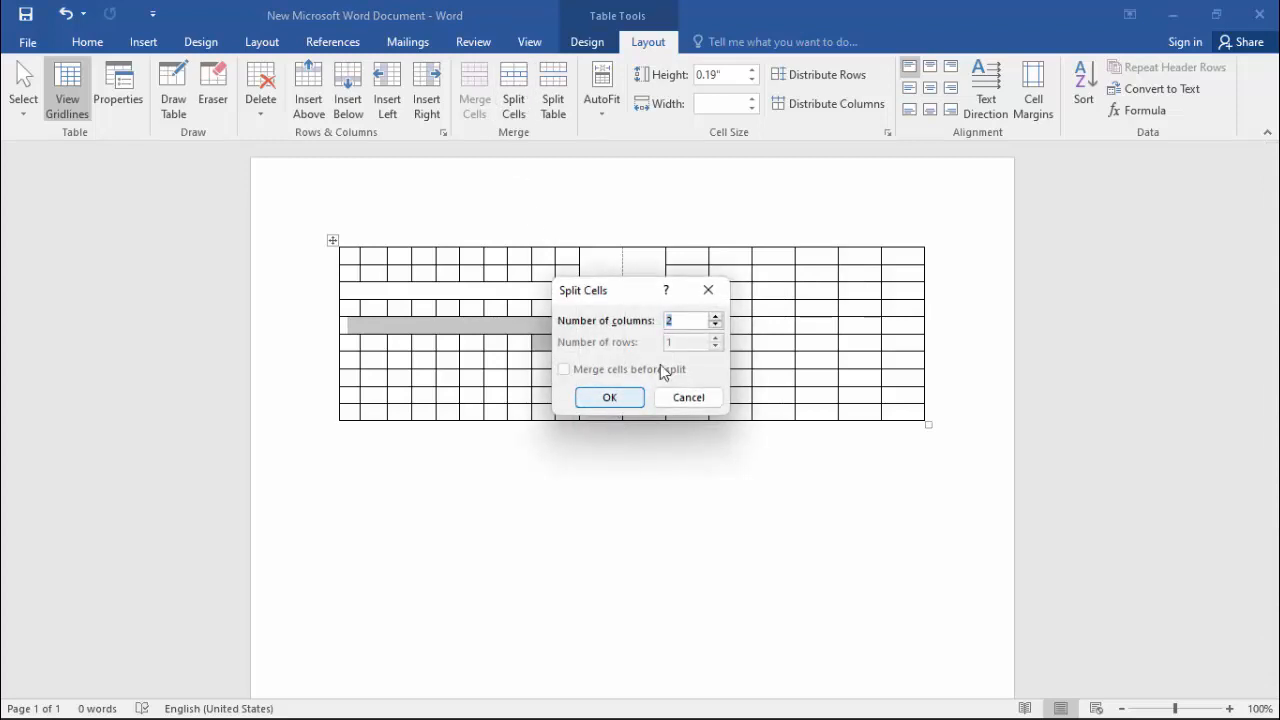
pyautogui.click(609, 397)
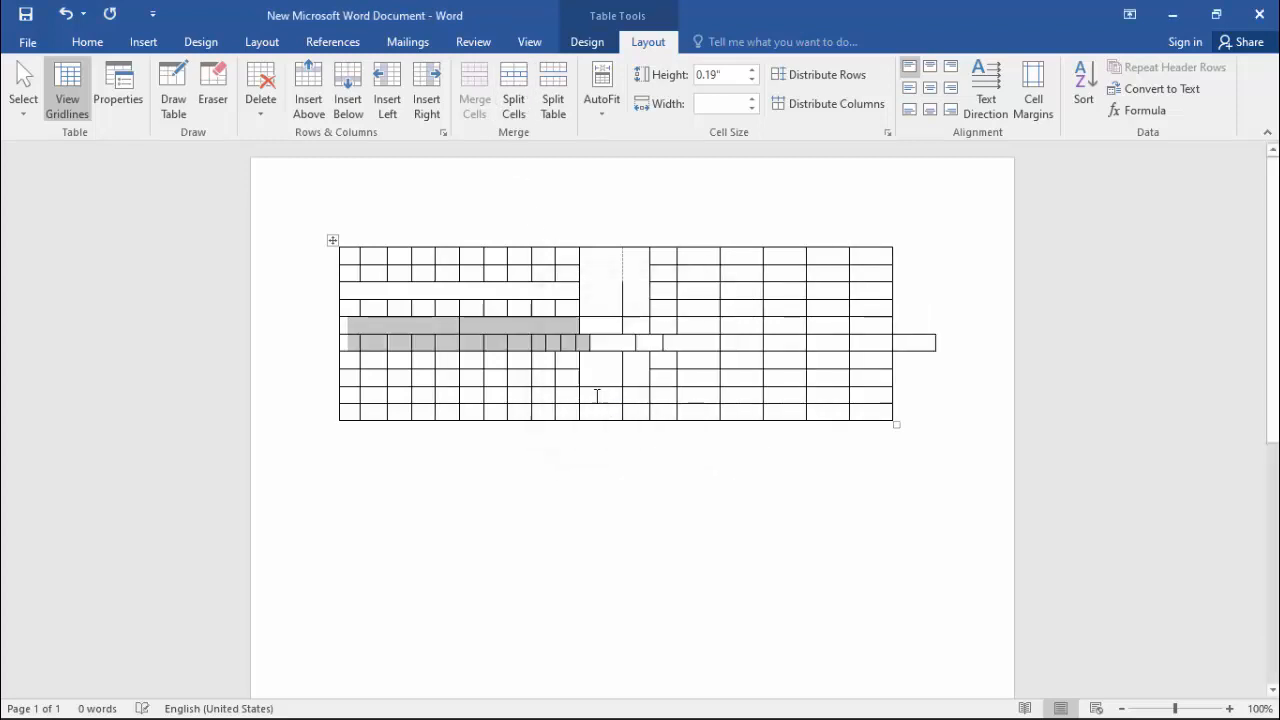
pyautogui.click(466, 327)
pyautogui.moveTo(392, 324); pyautogui.dragTo(612, 331)
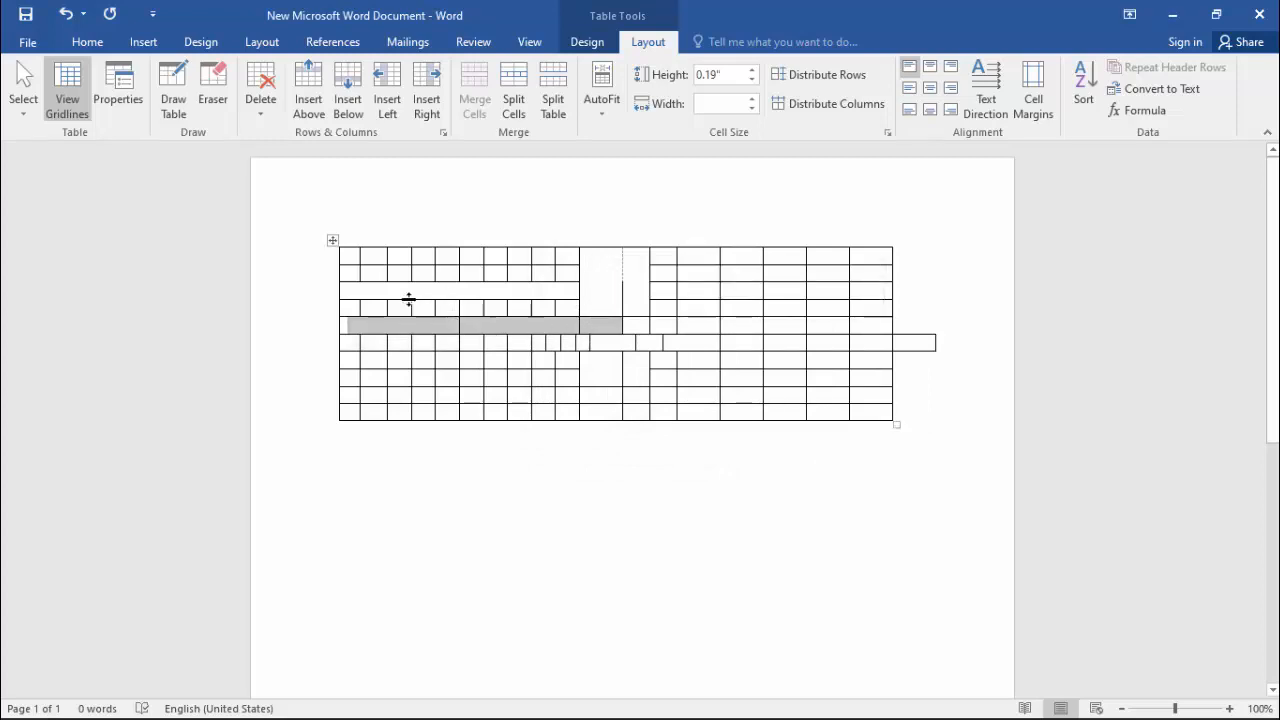
pyautogui.click(399, 295)
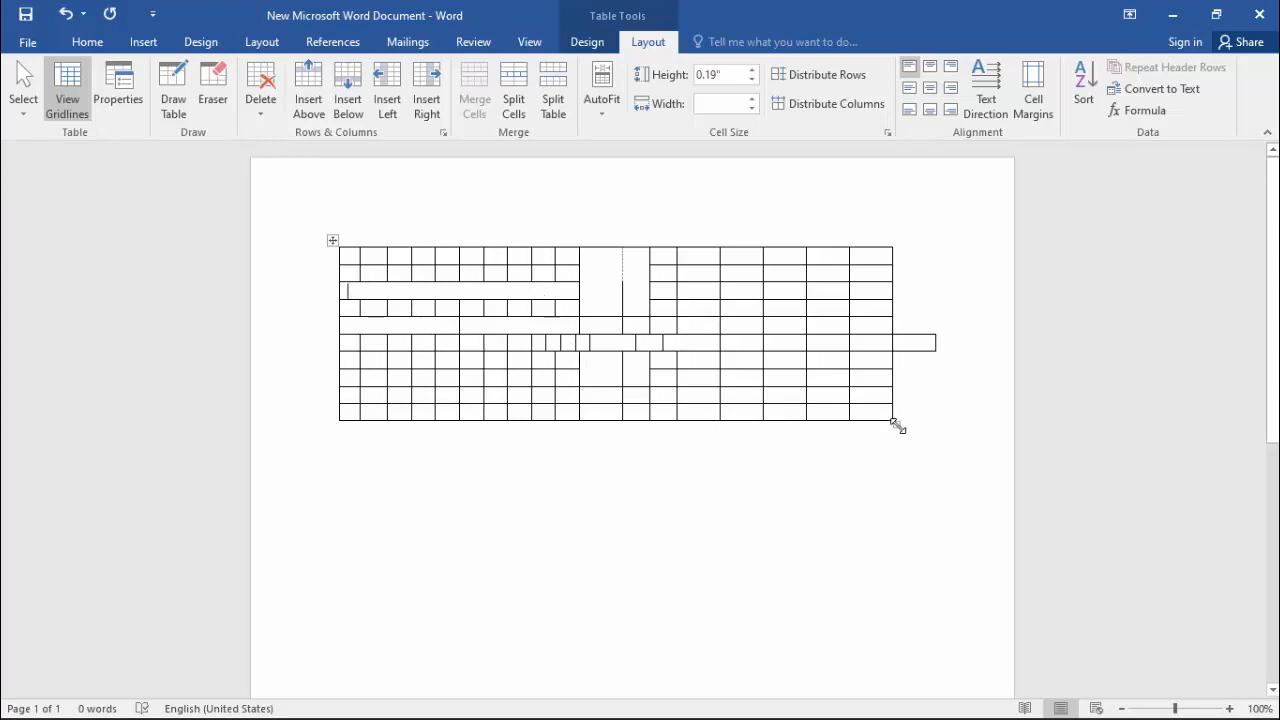
# Enlarge the whole table proportionally so that its rows become about 0.45" high
pyautogui.moveTo(897, 425); pyautogui.dragTo(990, 637)
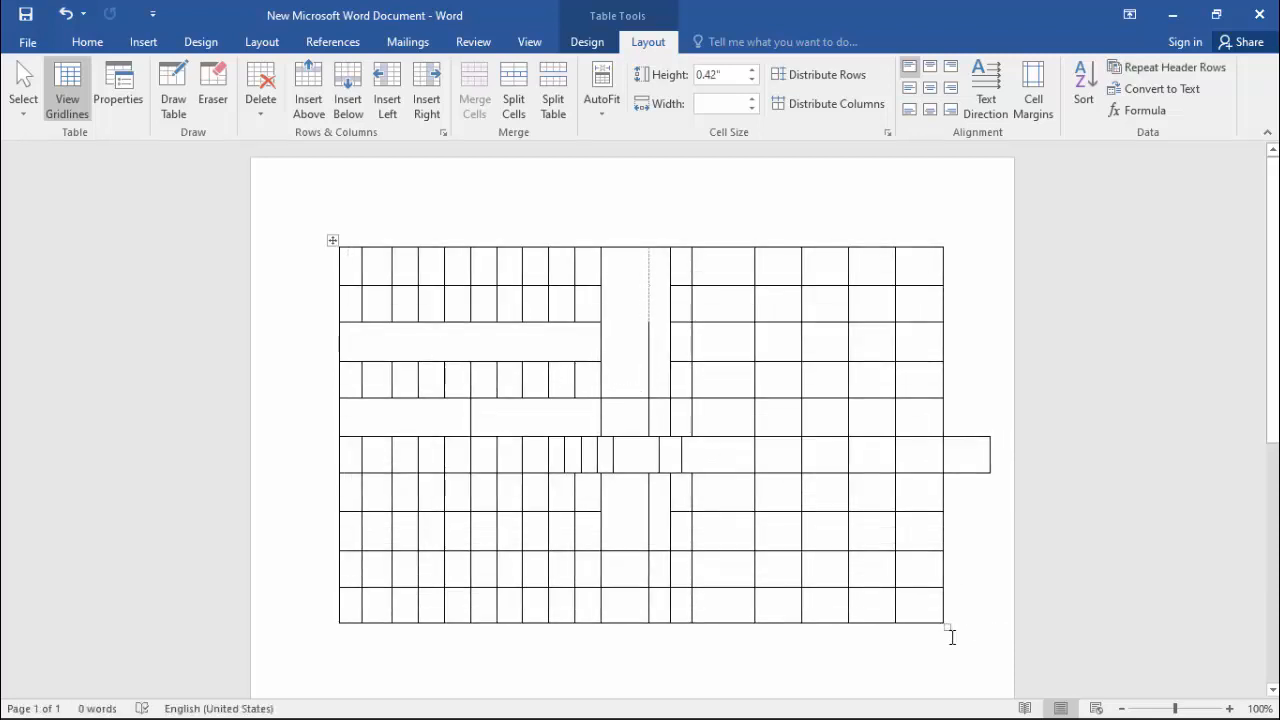
pyautogui.moveTo(946, 626); pyautogui.dragTo(963, 644)
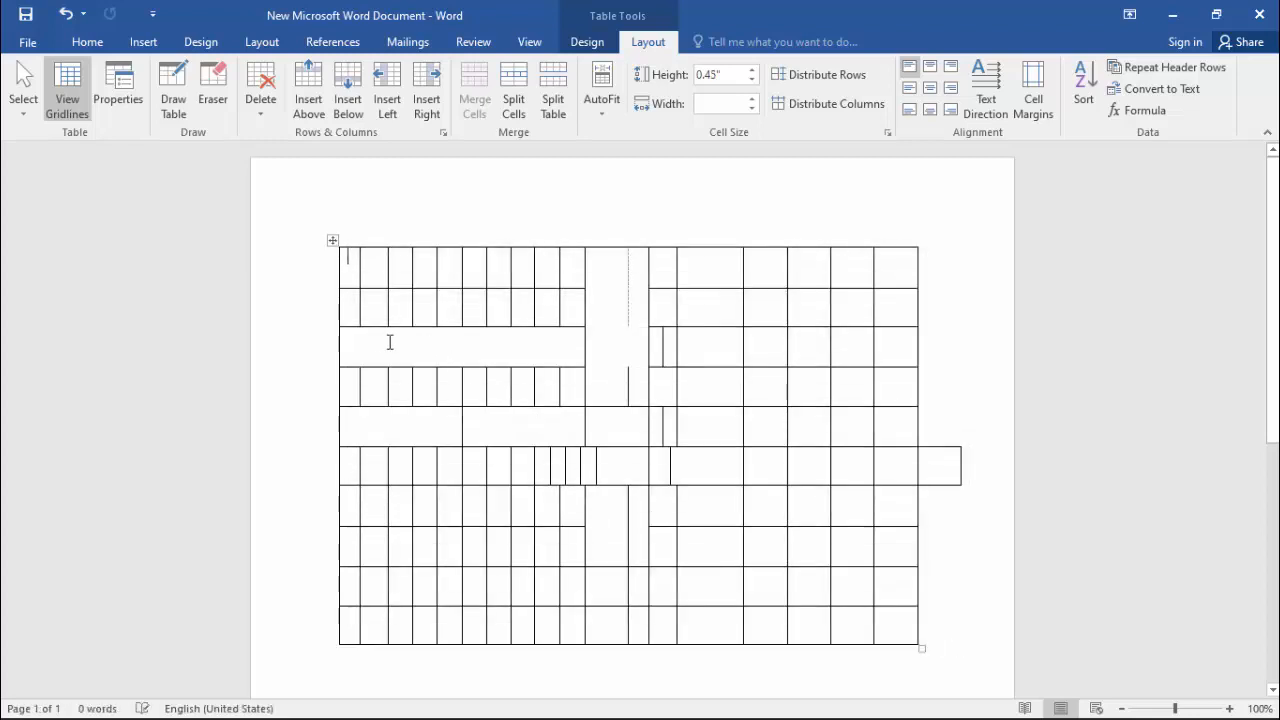
# Split the merged cell at the start of the third row into 5 columns
pyautogui.click(536, 351)
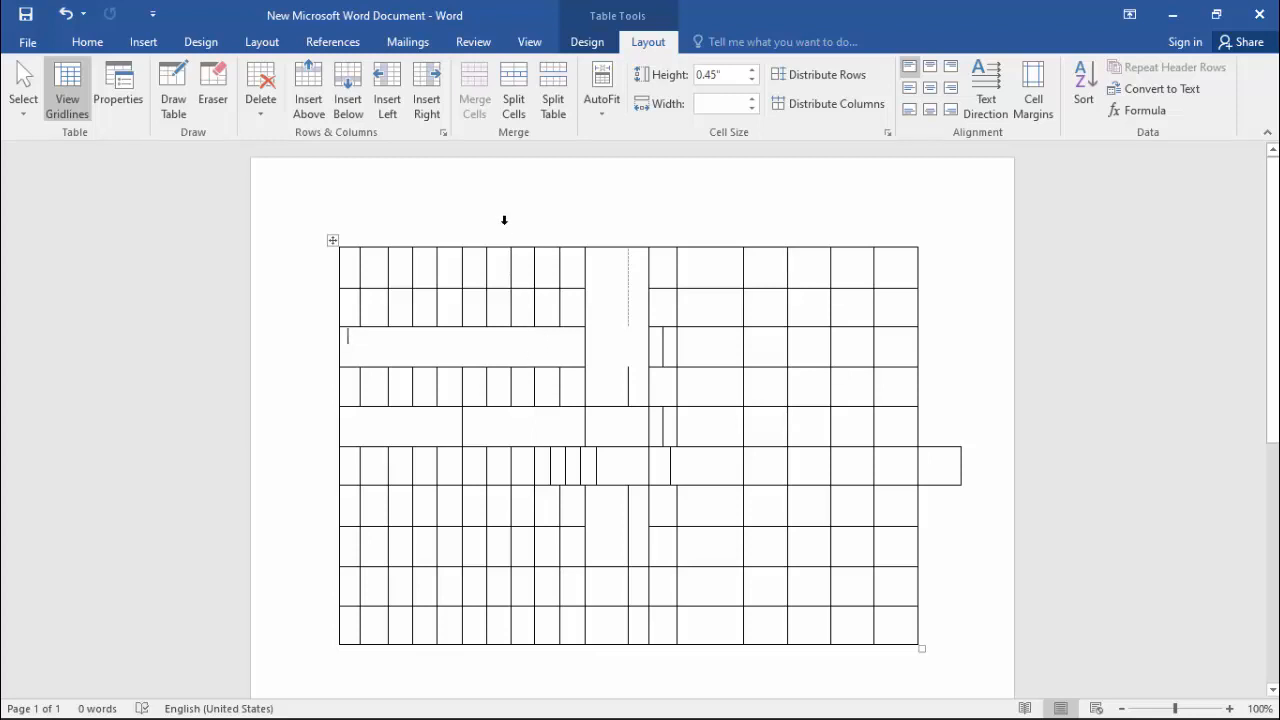
pyautogui.click(516, 100)
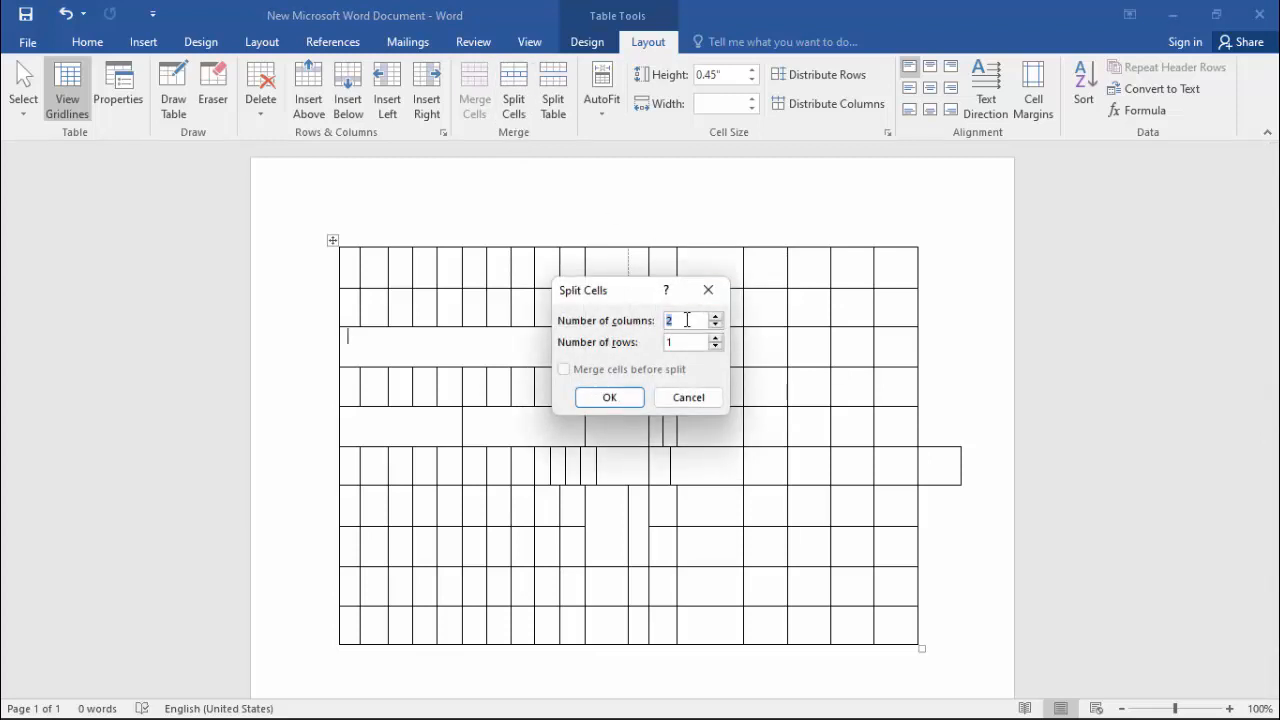
pyautogui.click(635, 395)
pyautogui.click(383, 346)
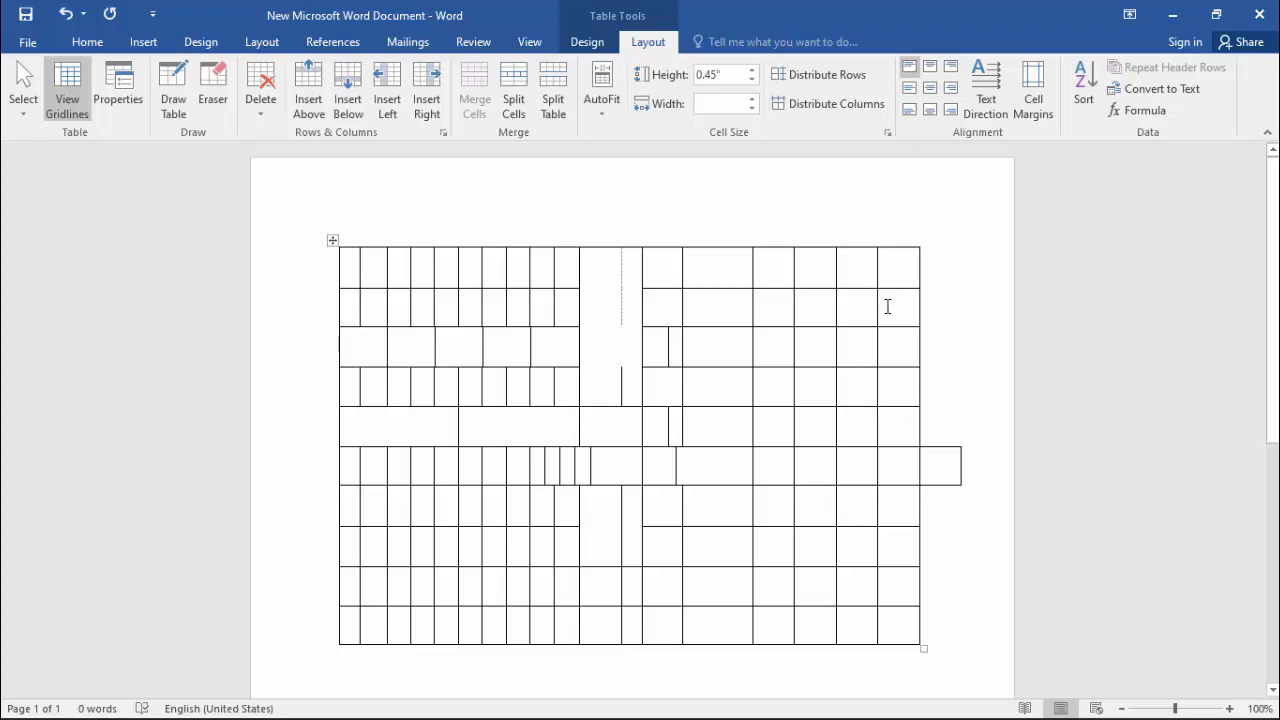
# Split the table above its second row, and split the resulting lower table above its third row
pyautogui.moveTo(888, 306); pyautogui.dragTo(349, 314)
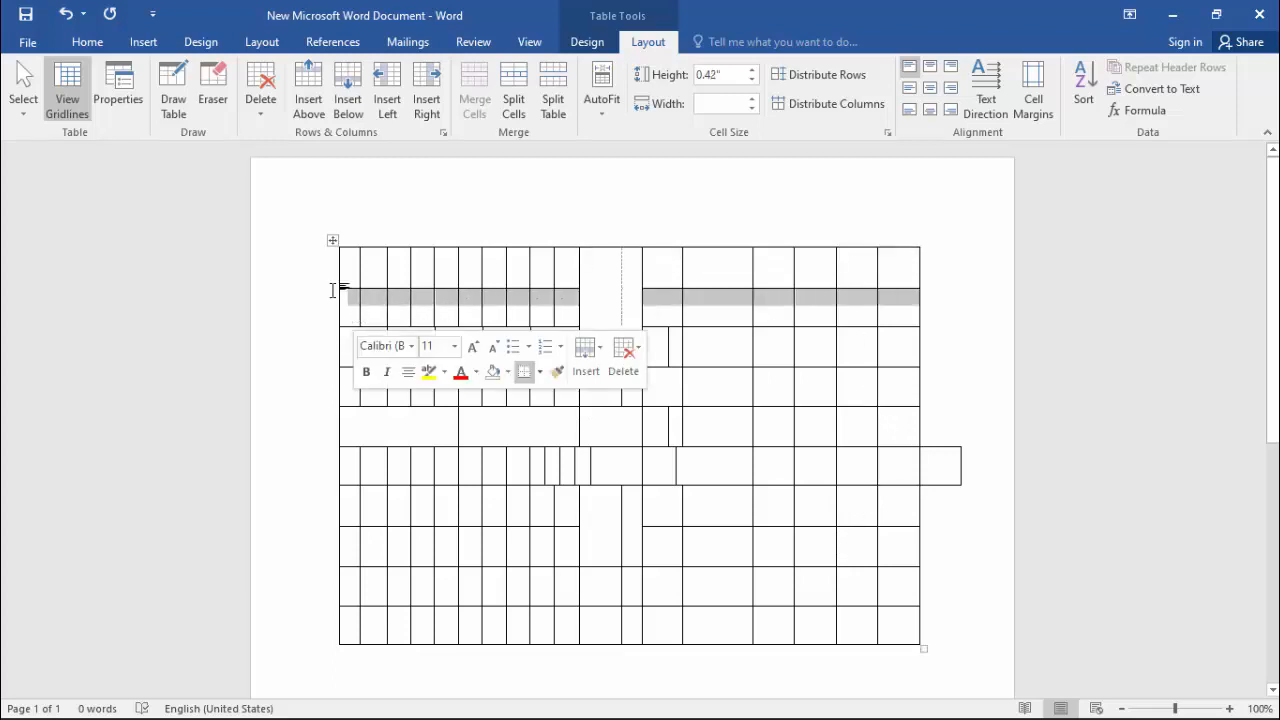
pyautogui.click(554, 103)
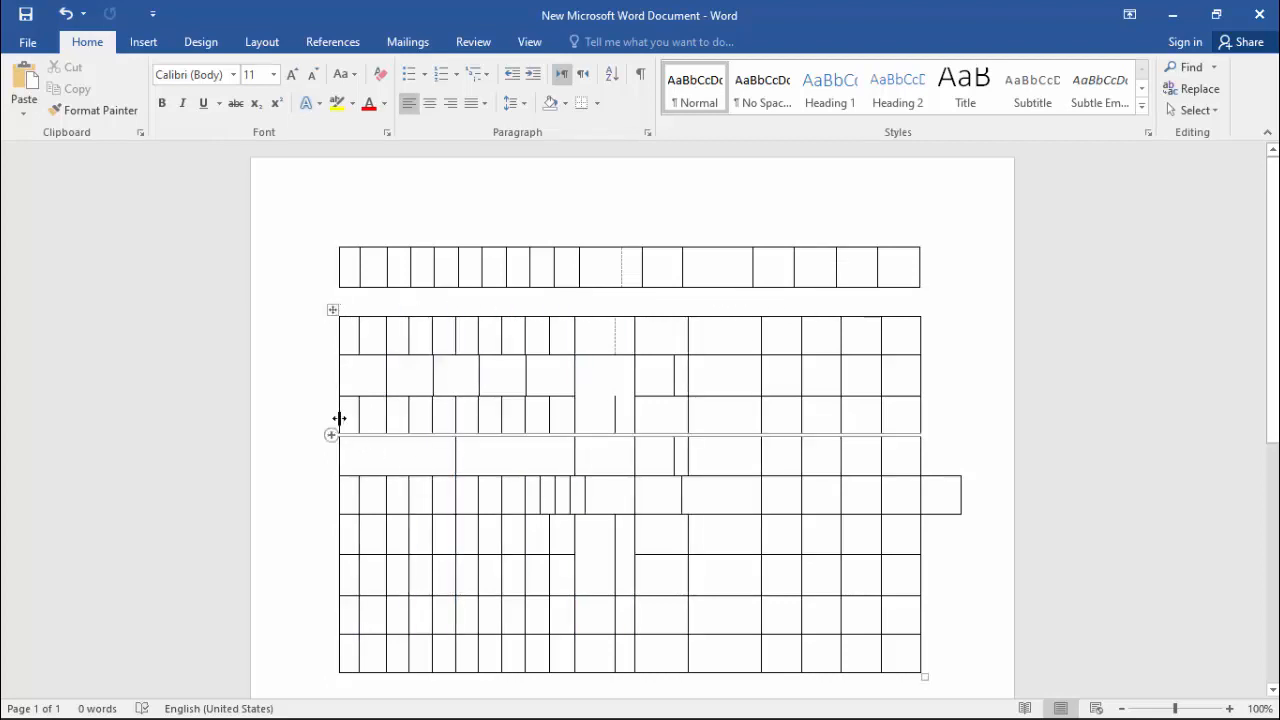
pyautogui.moveTo(351, 418); pyautogui.dragTo(894, 416)
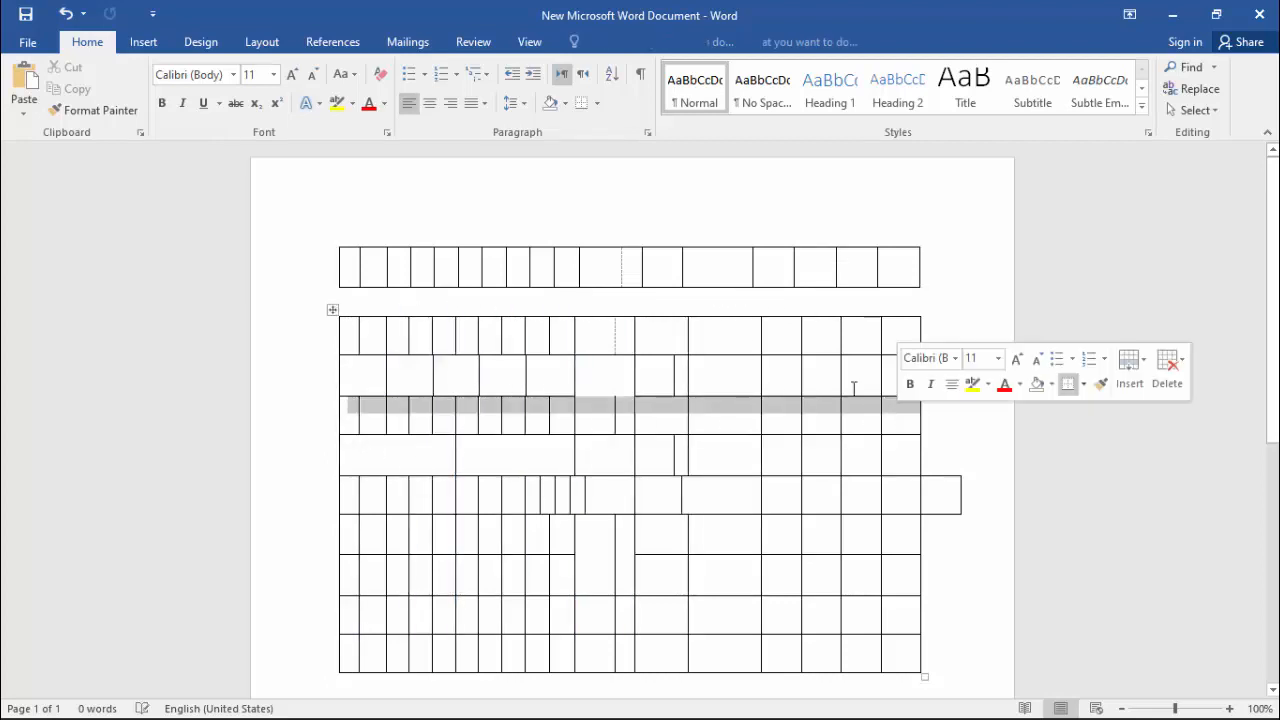
pyautogui.click(557, 105)
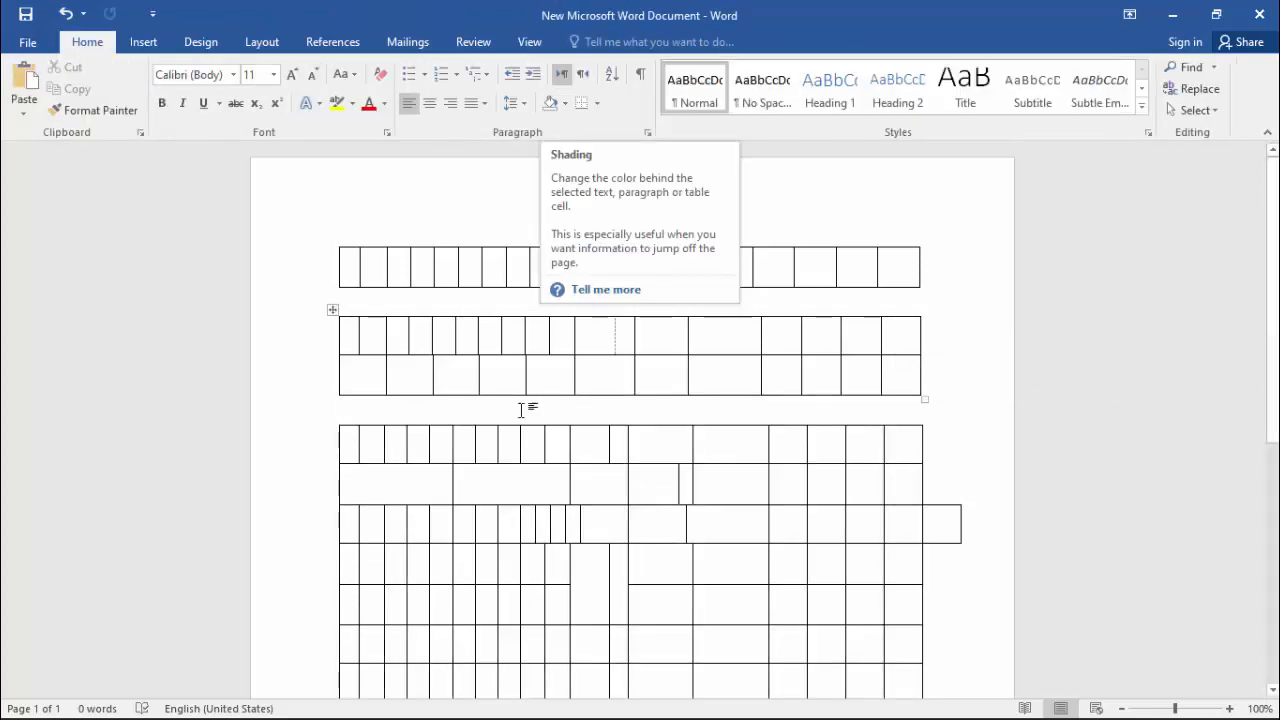
pyautogui.scroll(-3, 514, 487)
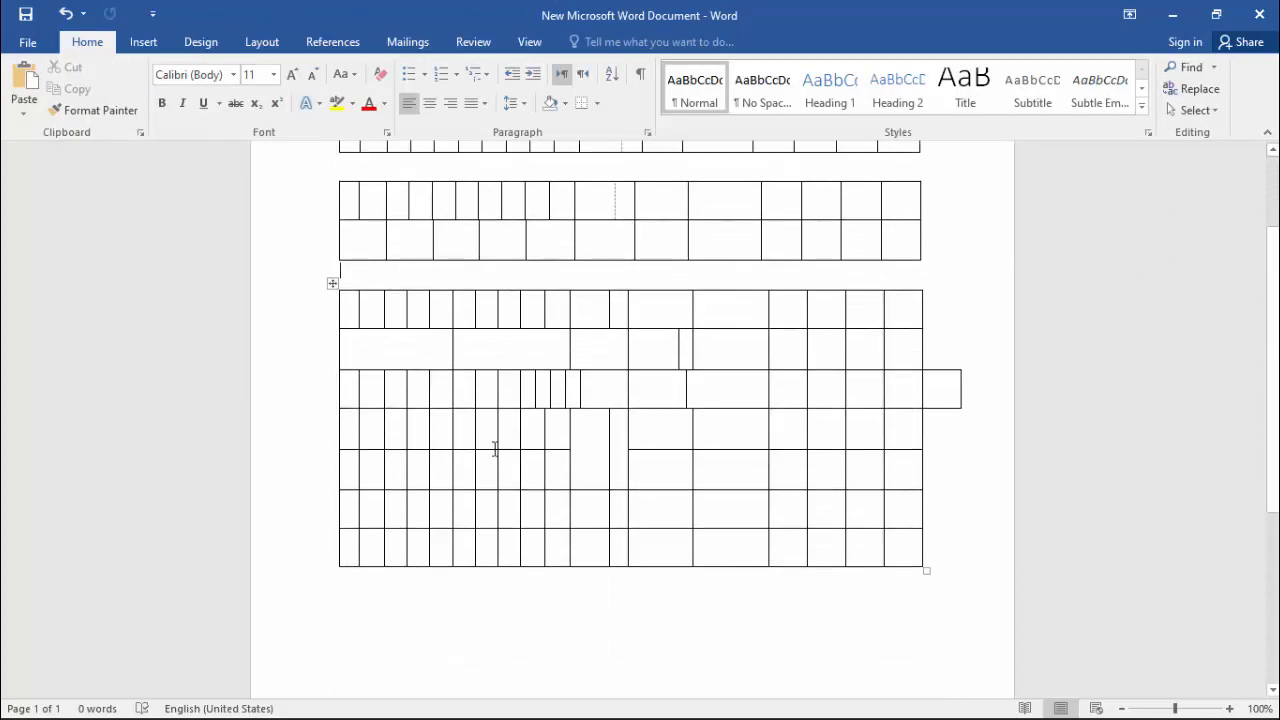
pyautogui.click(492, 438)
pyautogui.click(645, 44)
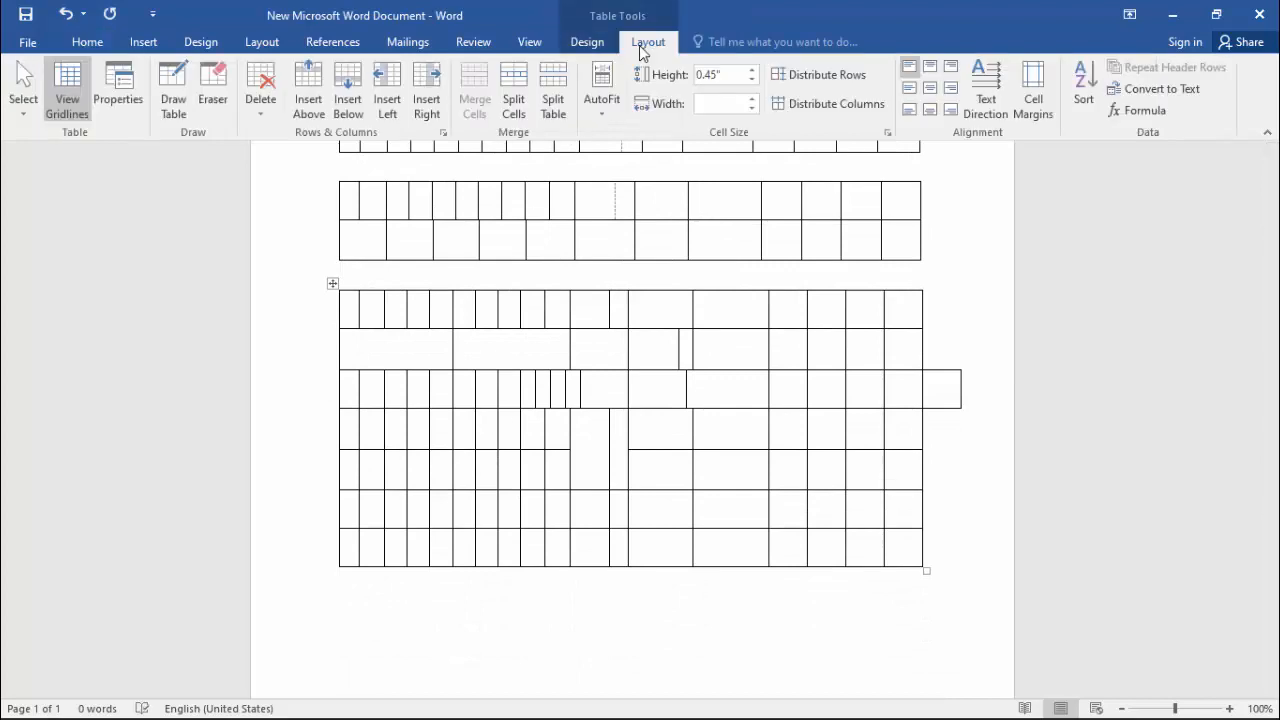
pyautogui.click(607, 113)
pyautogui.click(607, 114)
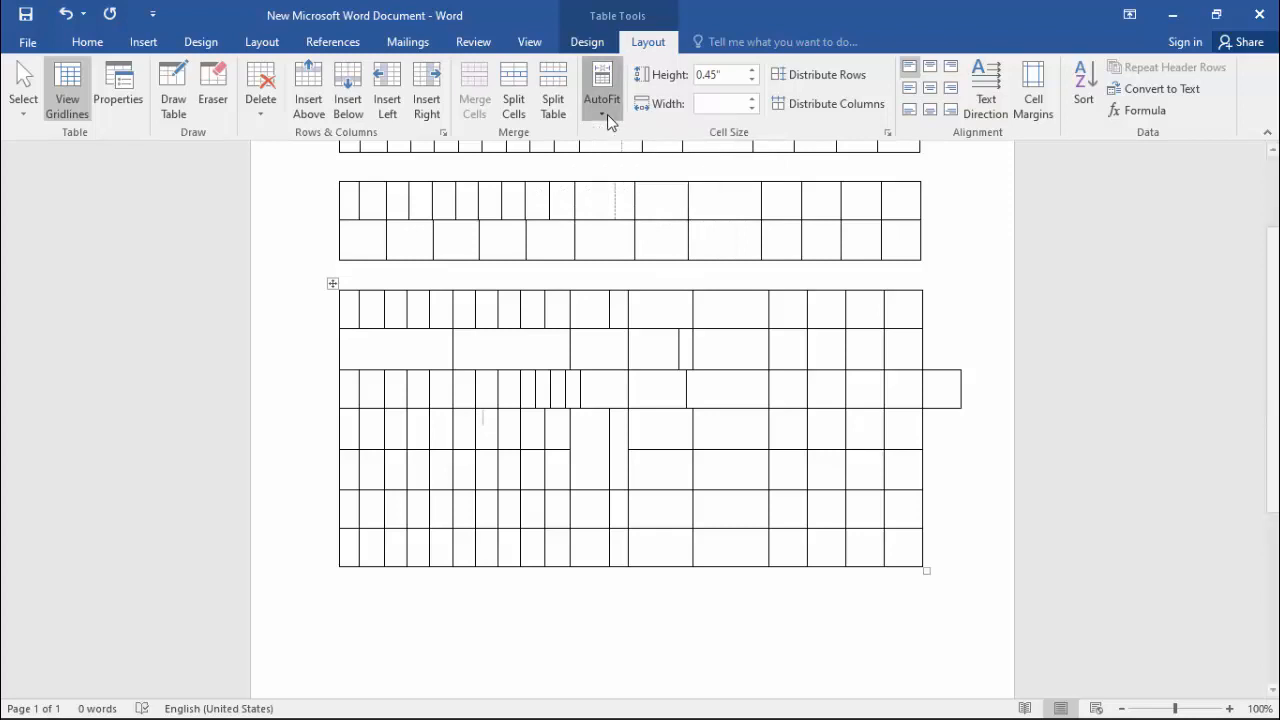
# Enter "hmjgm", "lioi", "hgfyfjy" and "khlkjhlkj" in the first, second, fifth and ninth cells of the one-row table
pyautogui.scroll(2, 372, 232)
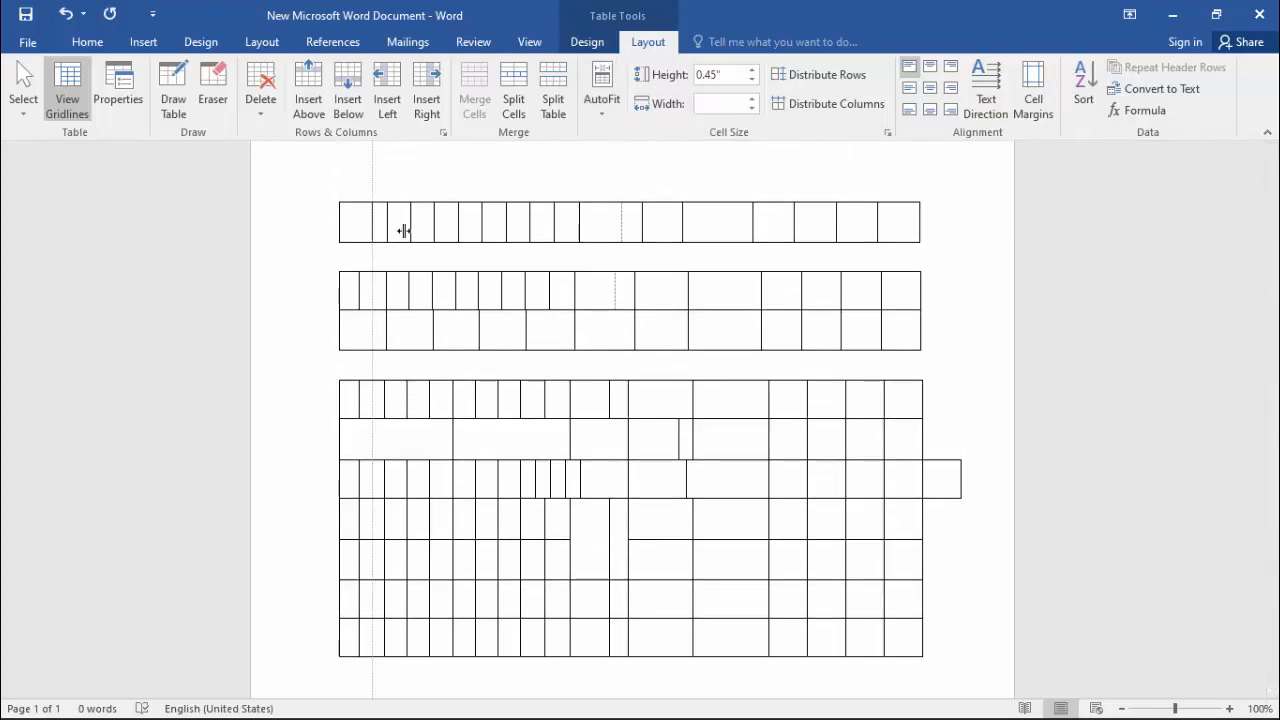
pyautogui.click(357, 221)
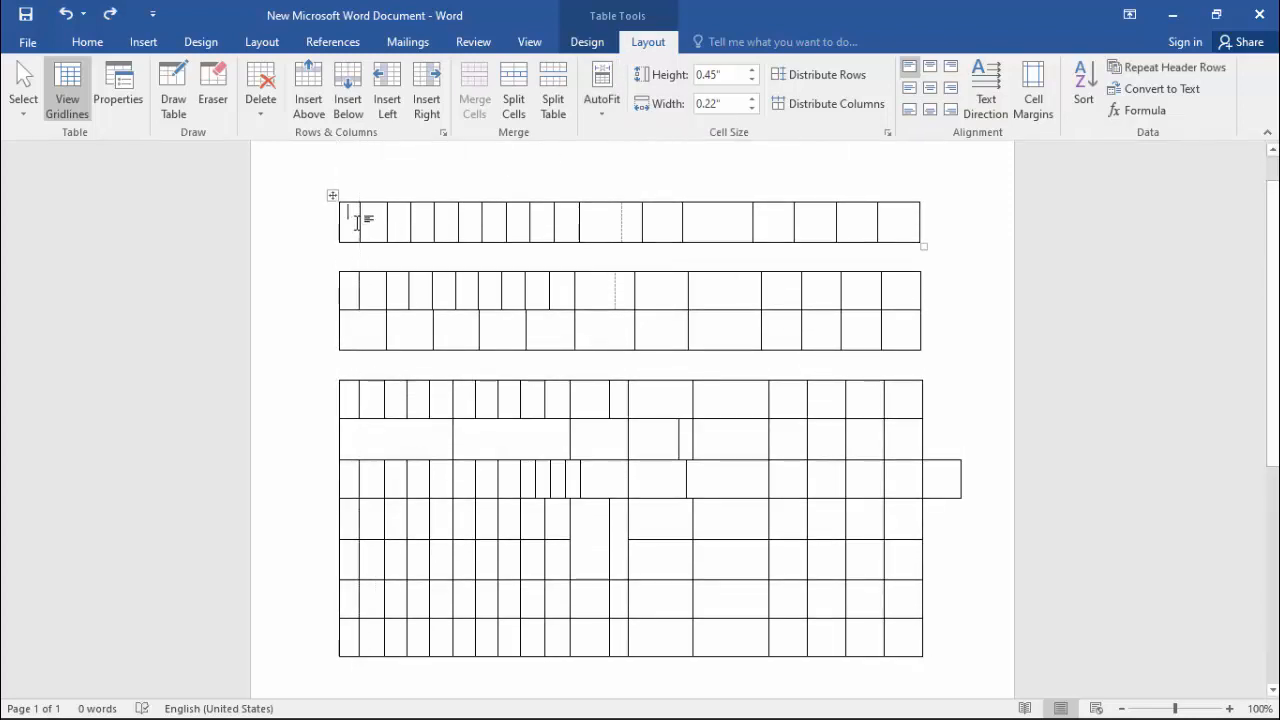
pyautogui.write('hmjgm')
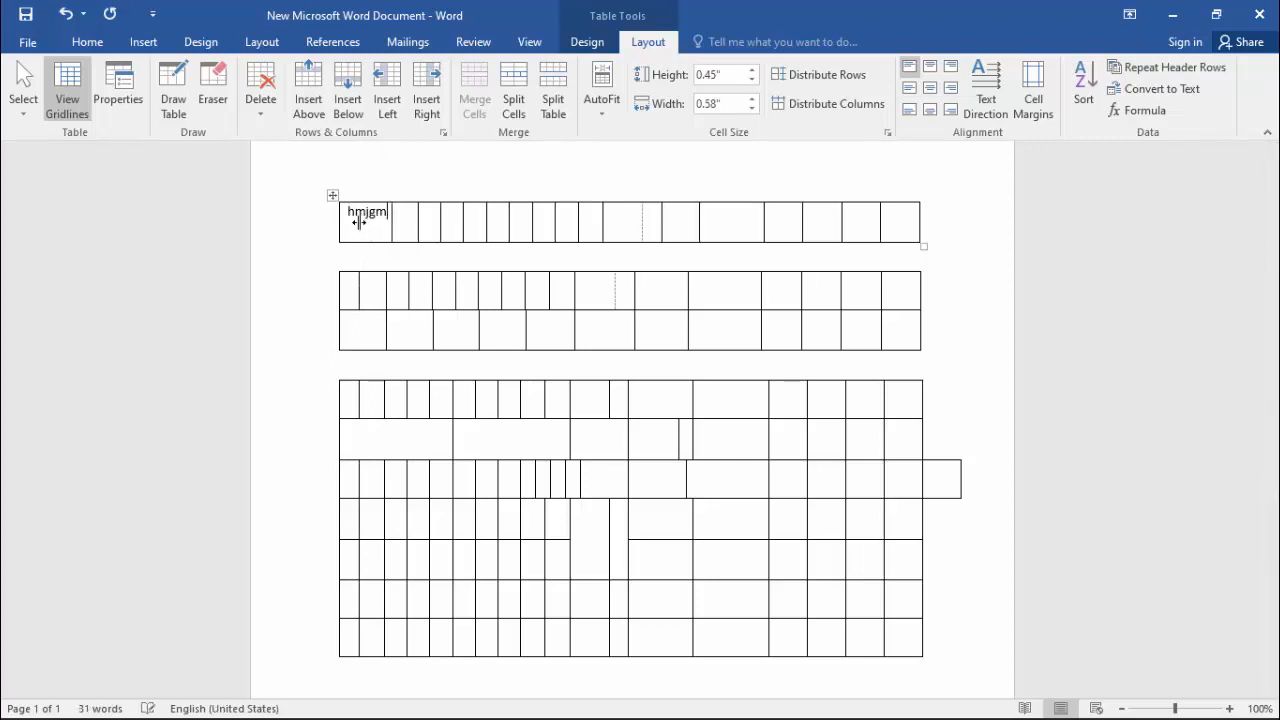
pyautogui.write('lioi')
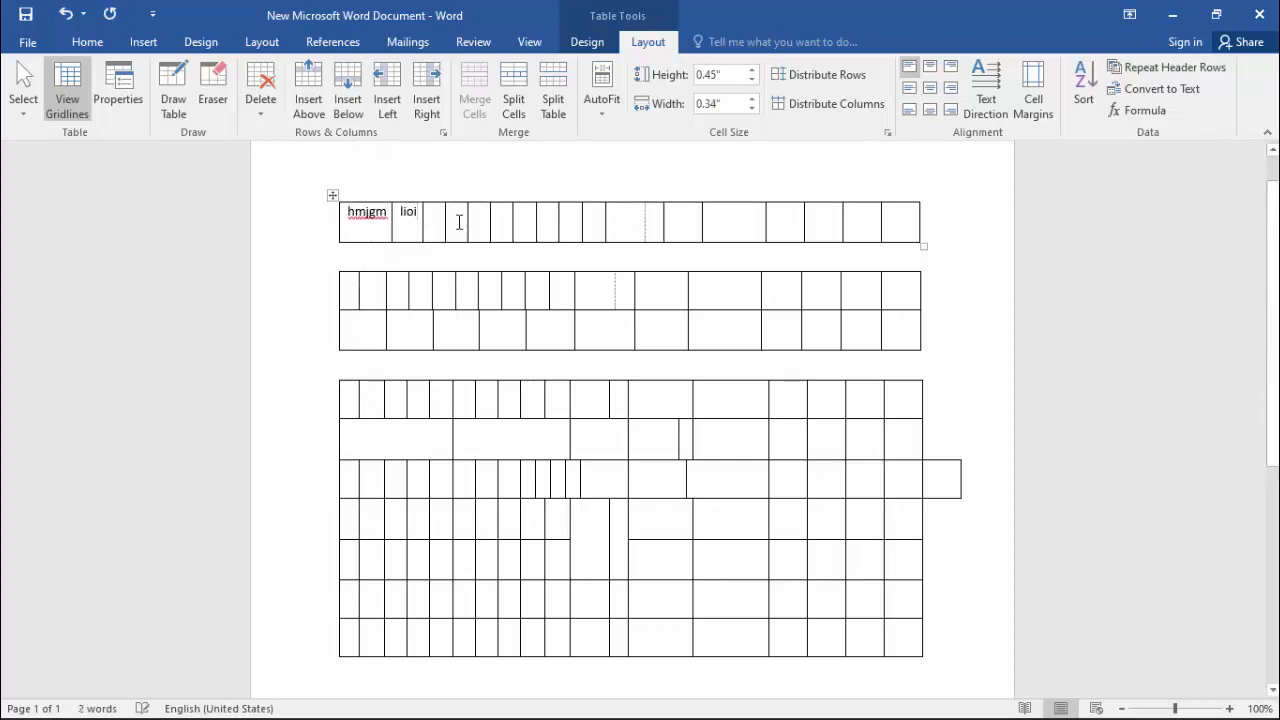
pyautogui.click(466, 227)
pyautogui.write('hgfyfjy')
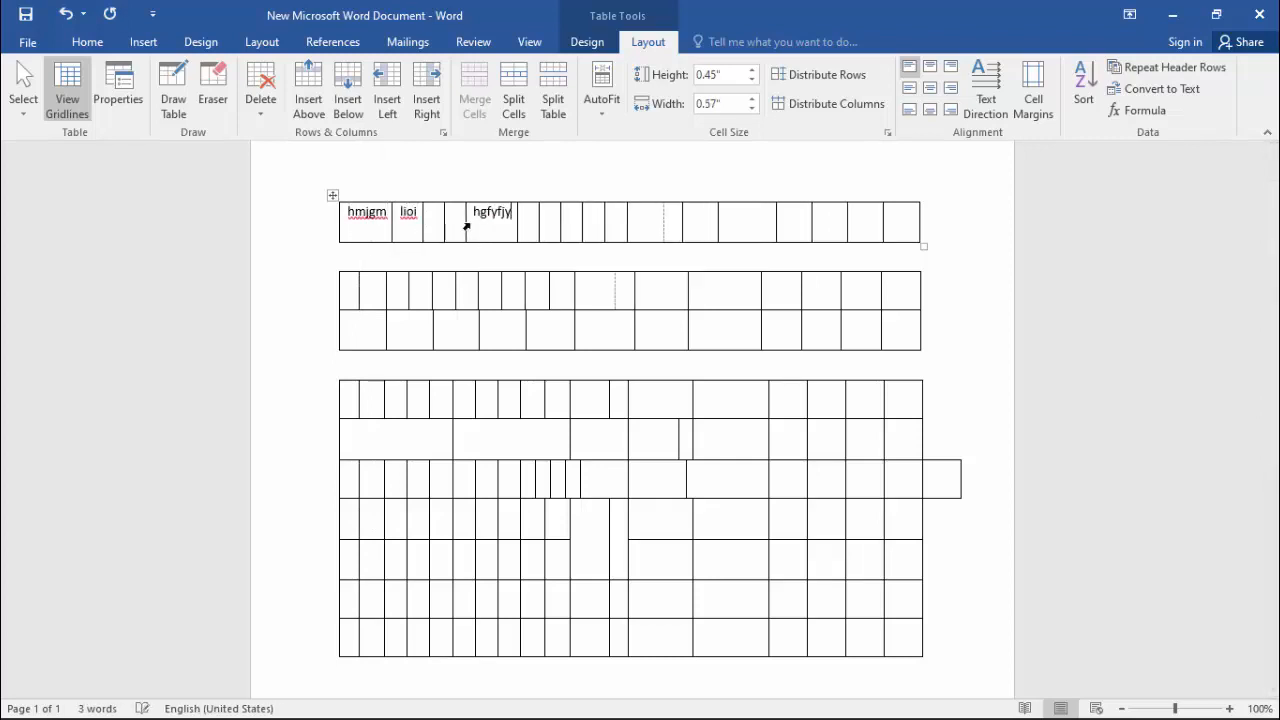
pyautogui.click(593, 228)
pyautogui.write('khlkjhlkj')
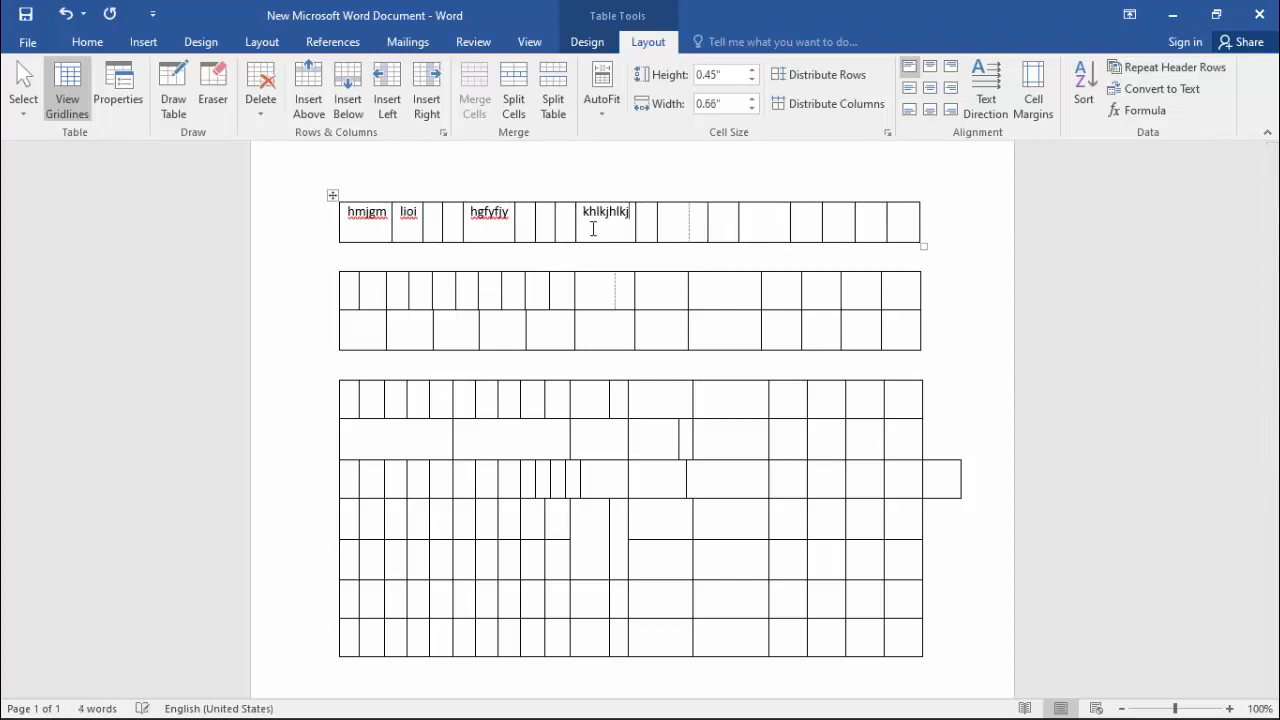
# Apply AutoFit Contents to the one-row table
pyautogui.moveTo(353, 225); pyautogui.dragTo(620, 216)
pyautogui.click(599, 101)
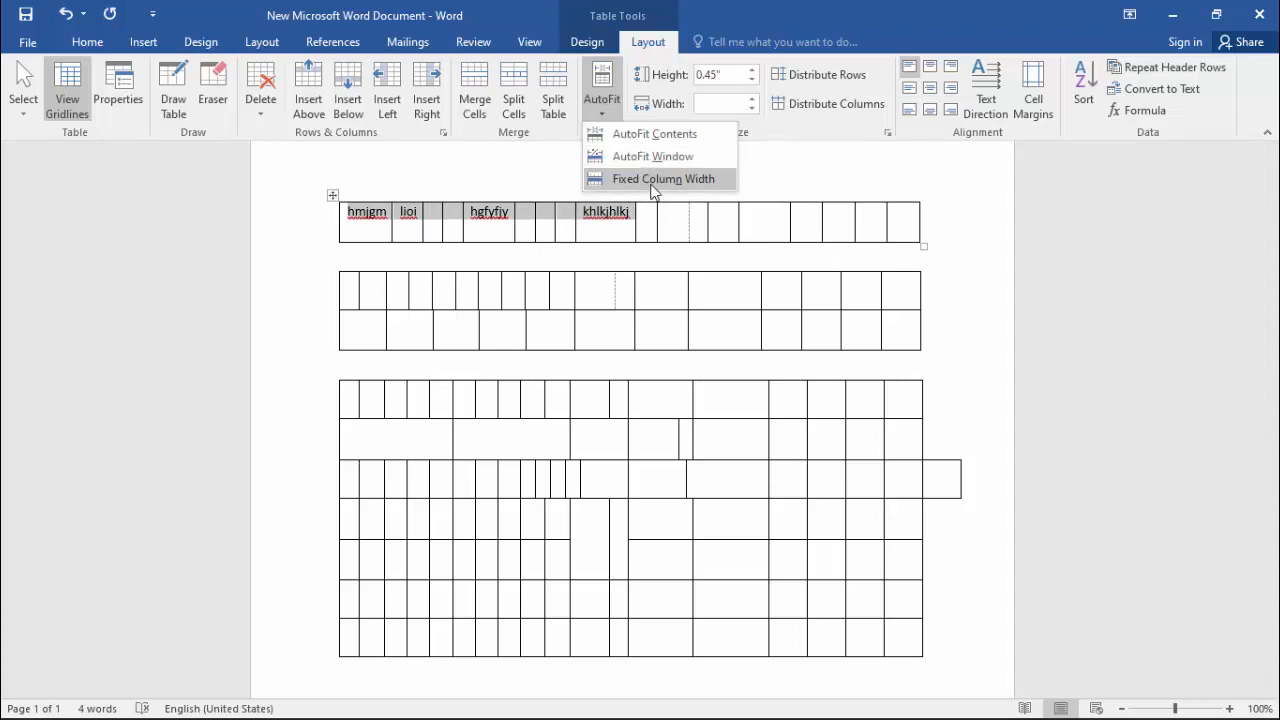
pyautogui.click(655, 135)
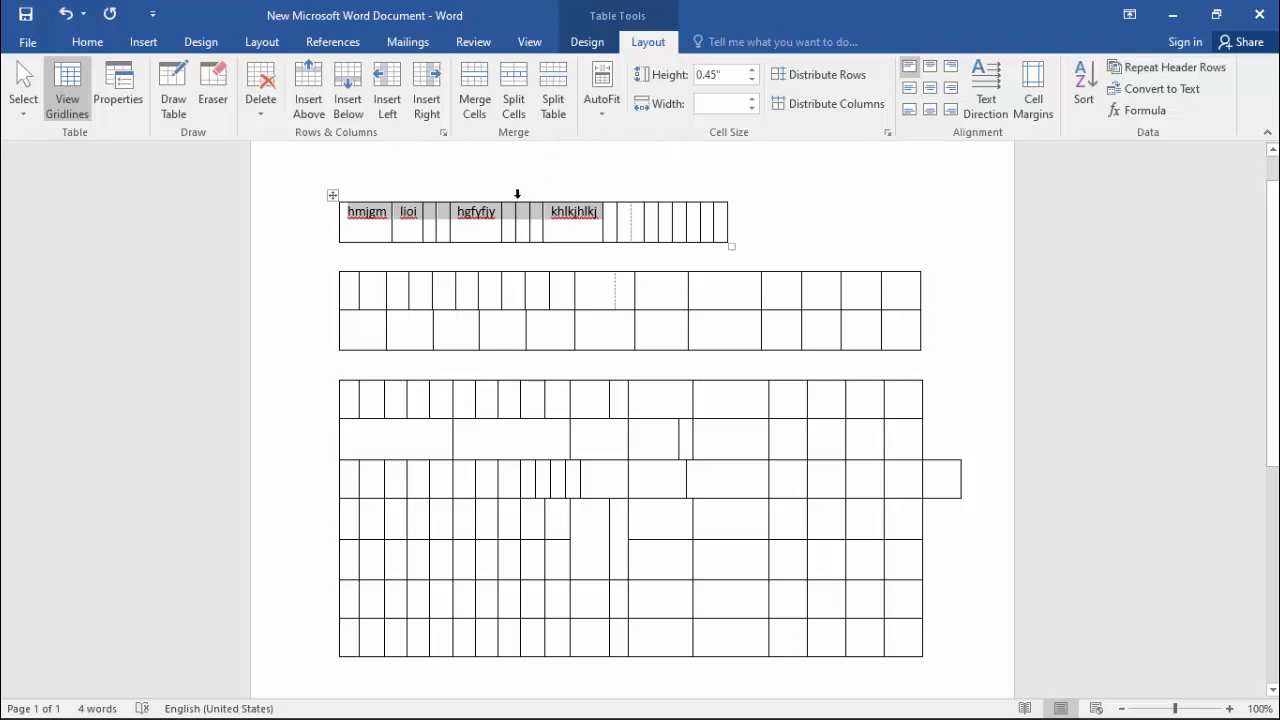
# Enter "hjkhkhkhkjhkjjkhj" in the one-row table's tenth cell, directly after "khlkjhlkj"
pyautogui.click(421, 228)
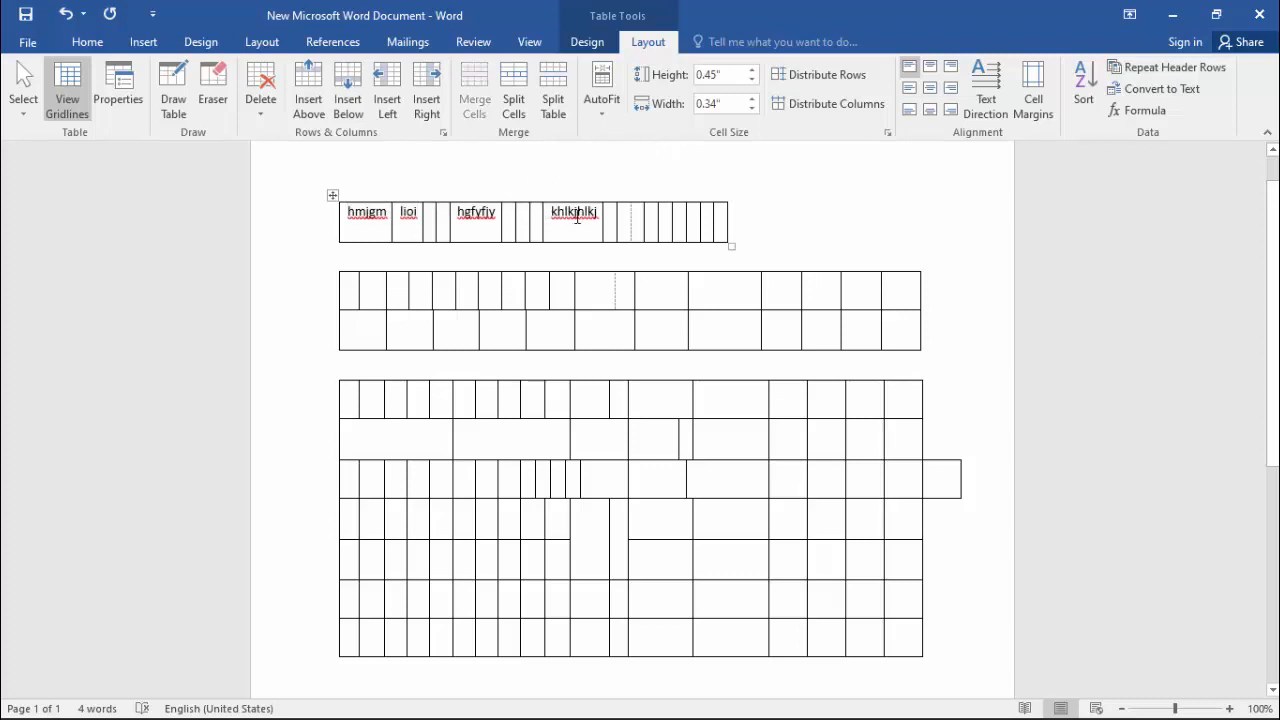
pyautogui.click(612, 212)
pyautogui.write('hjkhkhkhkjhkjjkhj')
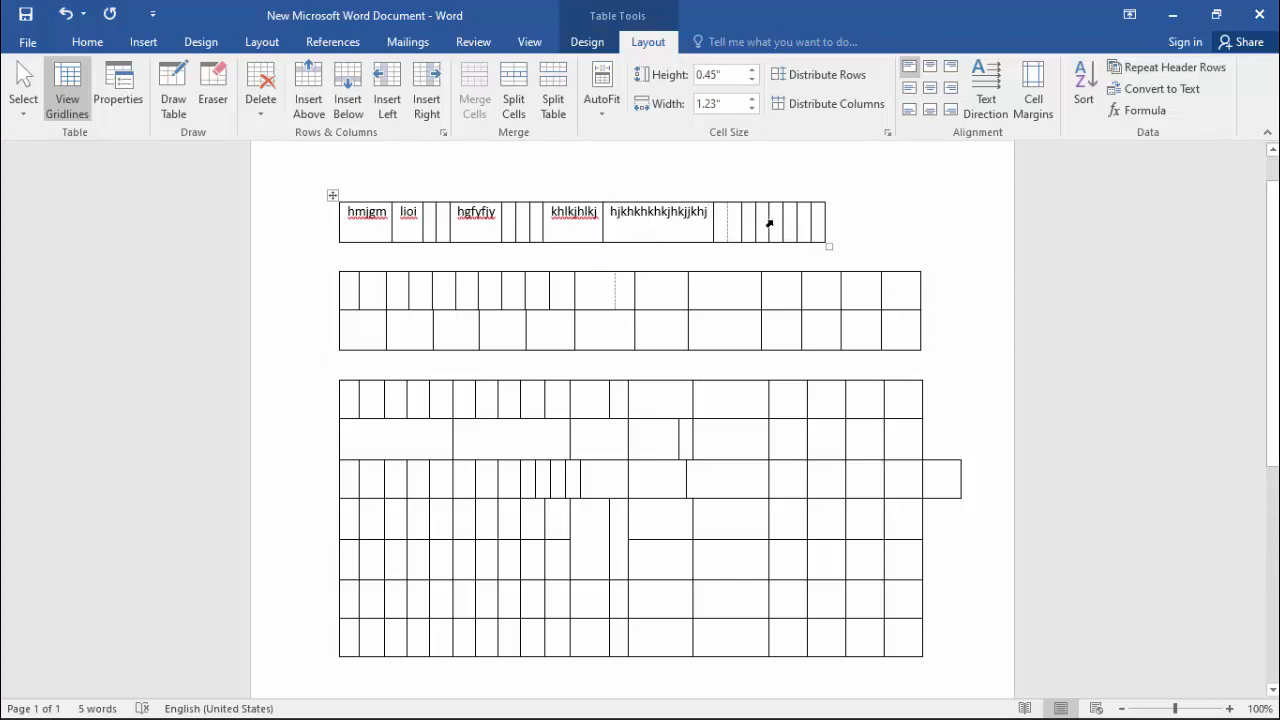
# Apply AutoFit Window to the one-row table and switch it to Fixed Column Width
pyautogui.click(617, 117)
pyautogui.click(626, 153)
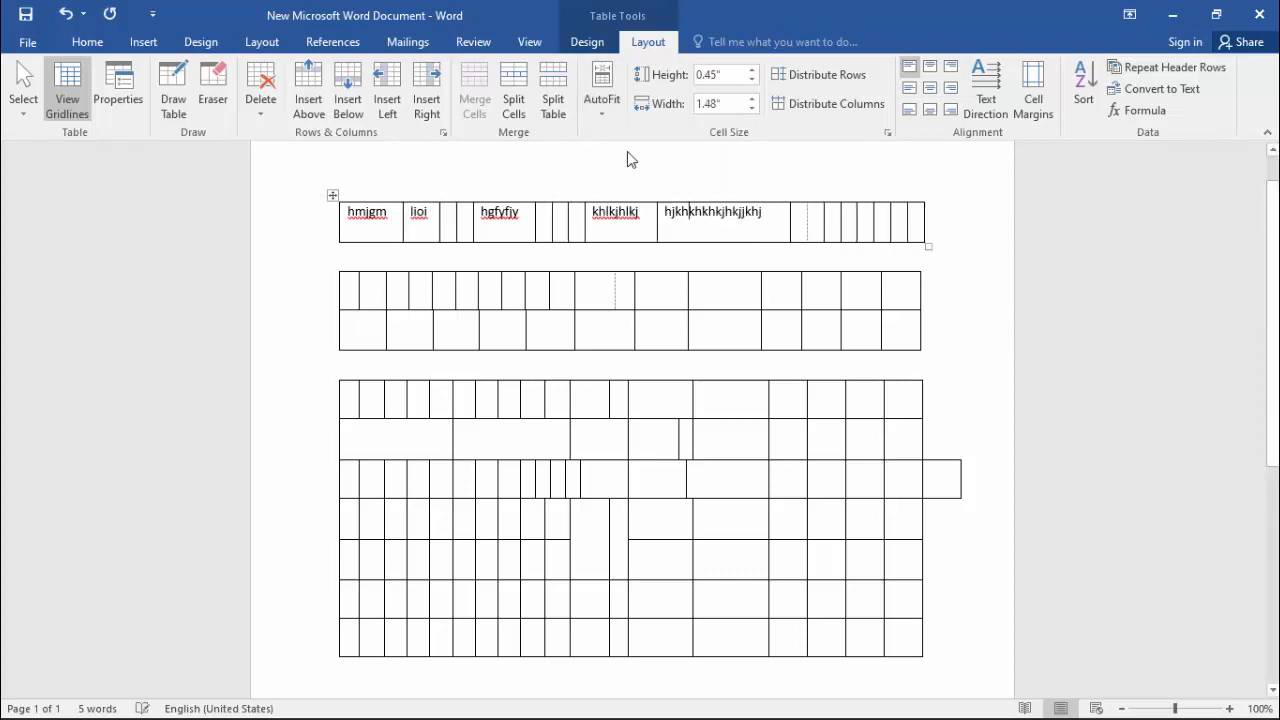
pyautogui.click(605, 108)
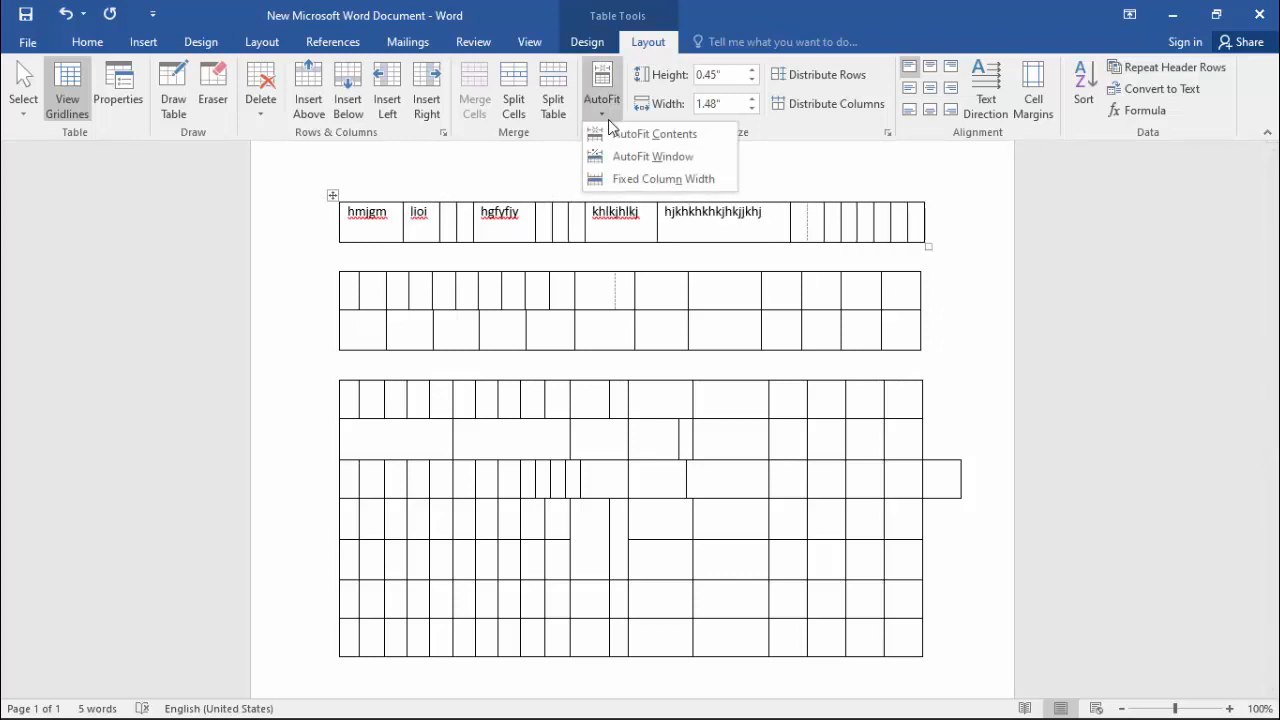
pyautogui.click(636, 184)
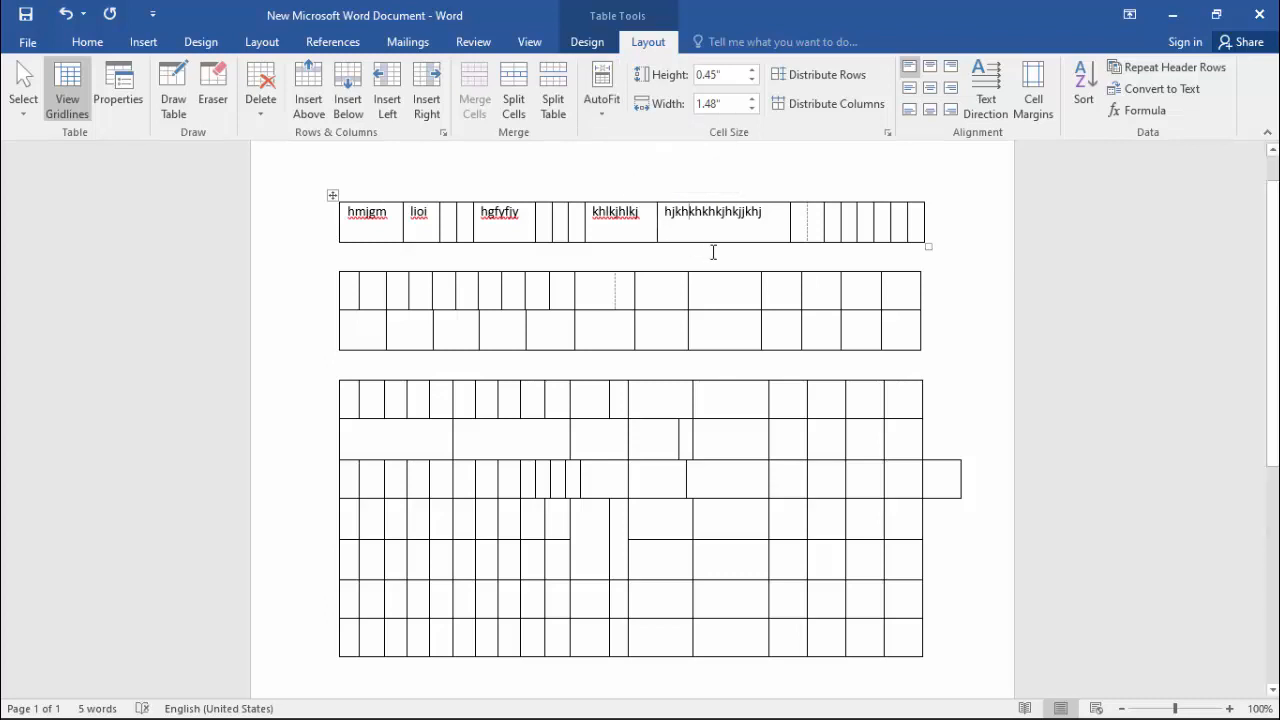
# Widen the last cell in the first row of the two-row table slightly beyond the row below
pyautogui.click(920, 293)
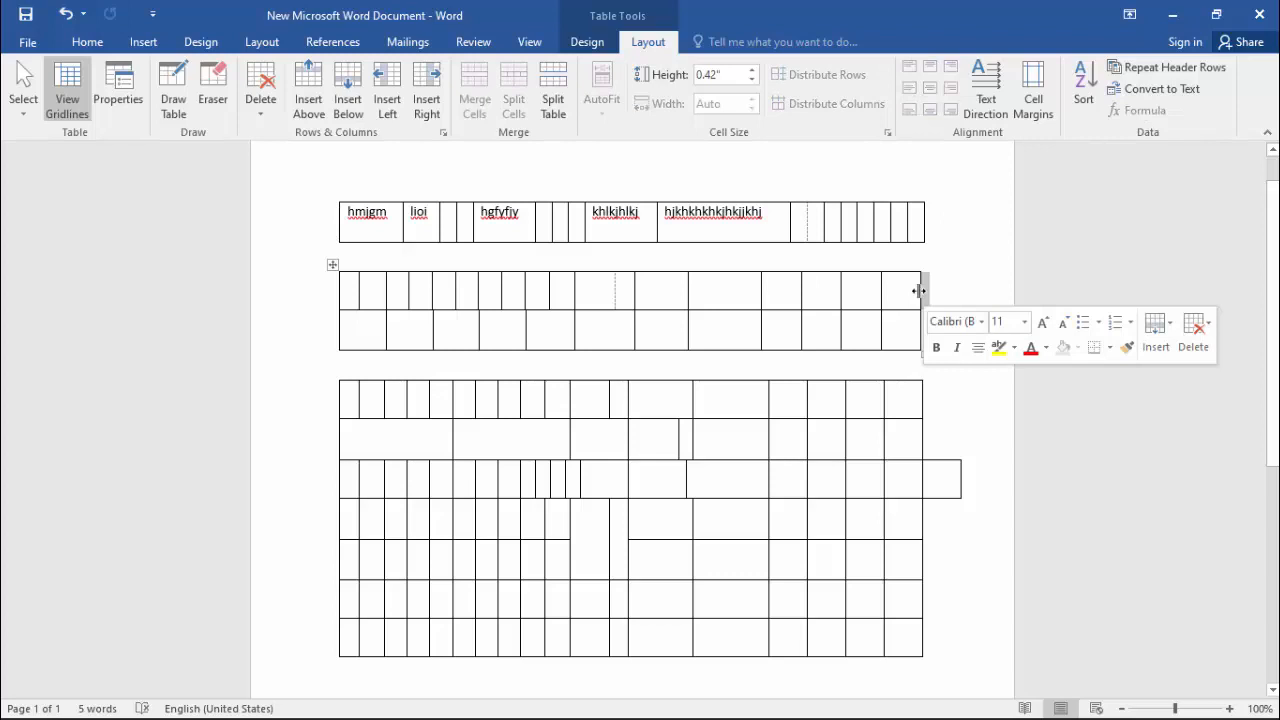
pyautogui.moveTo(918, 291); pyautogui.dragTo(935, 289)
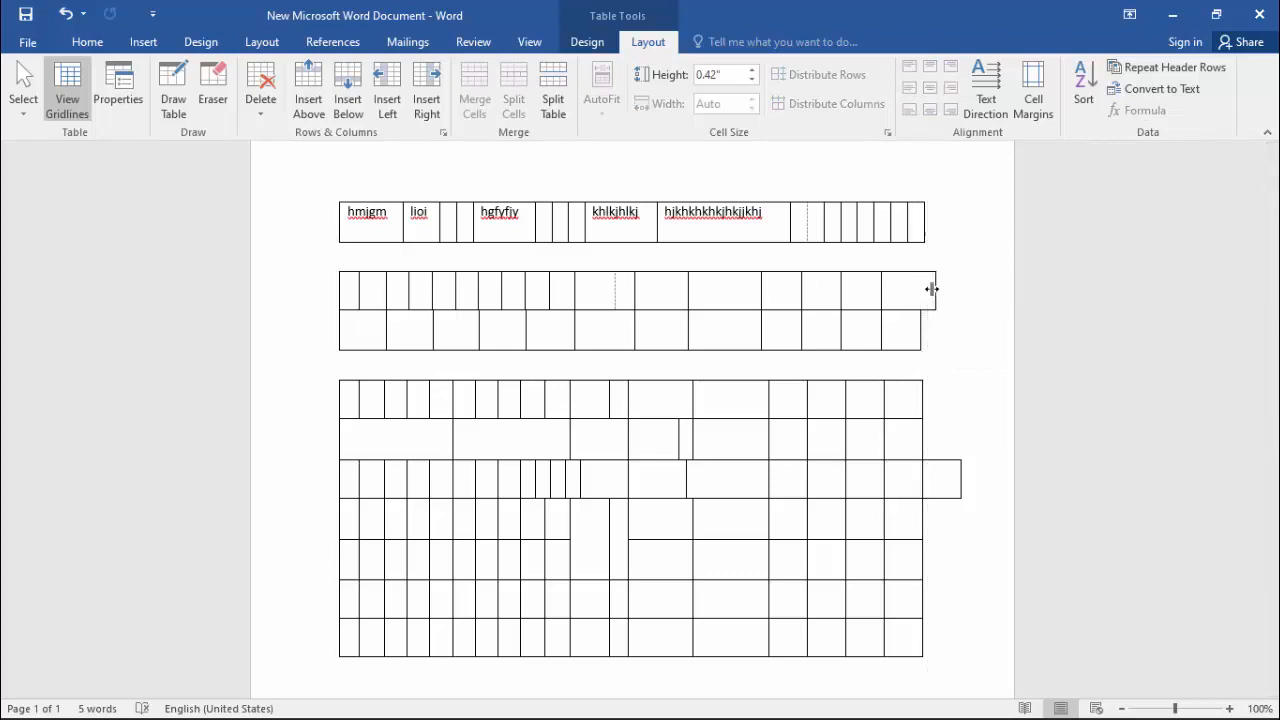
# Set the row height of the one-row table to 1.1"
pyautogui.click(917, 232)
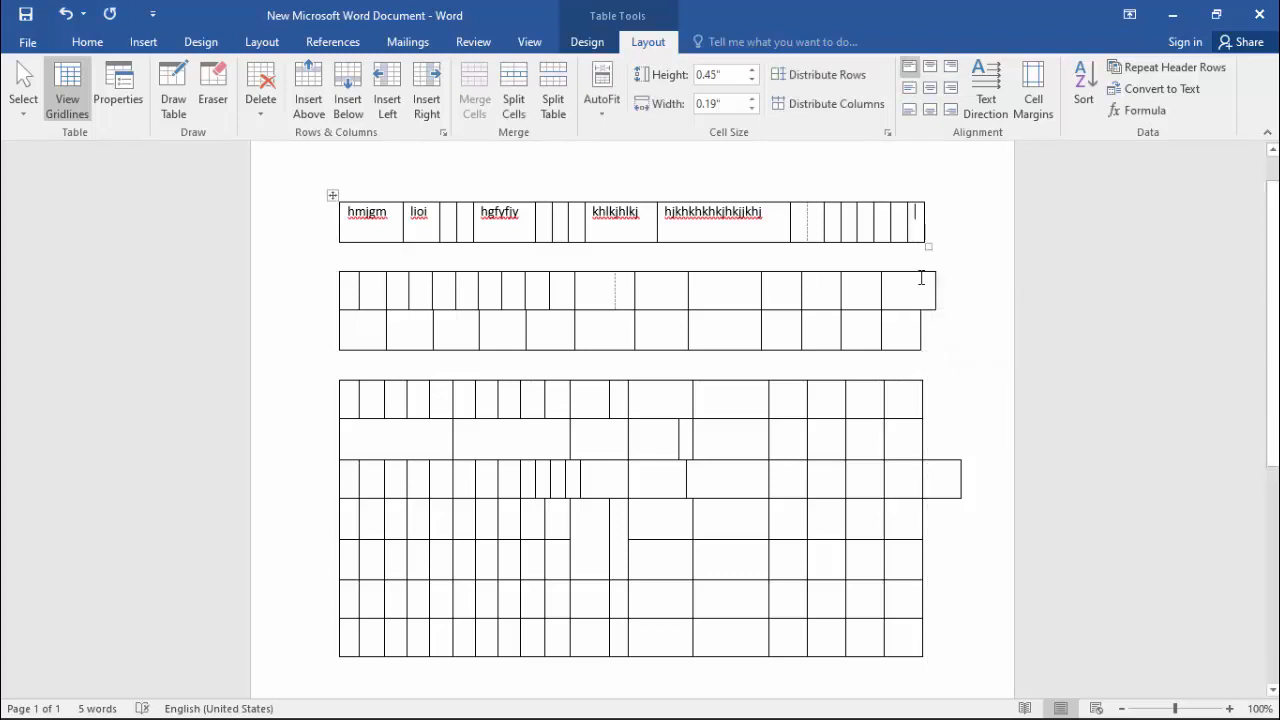
pyautogui.click(694, 228)
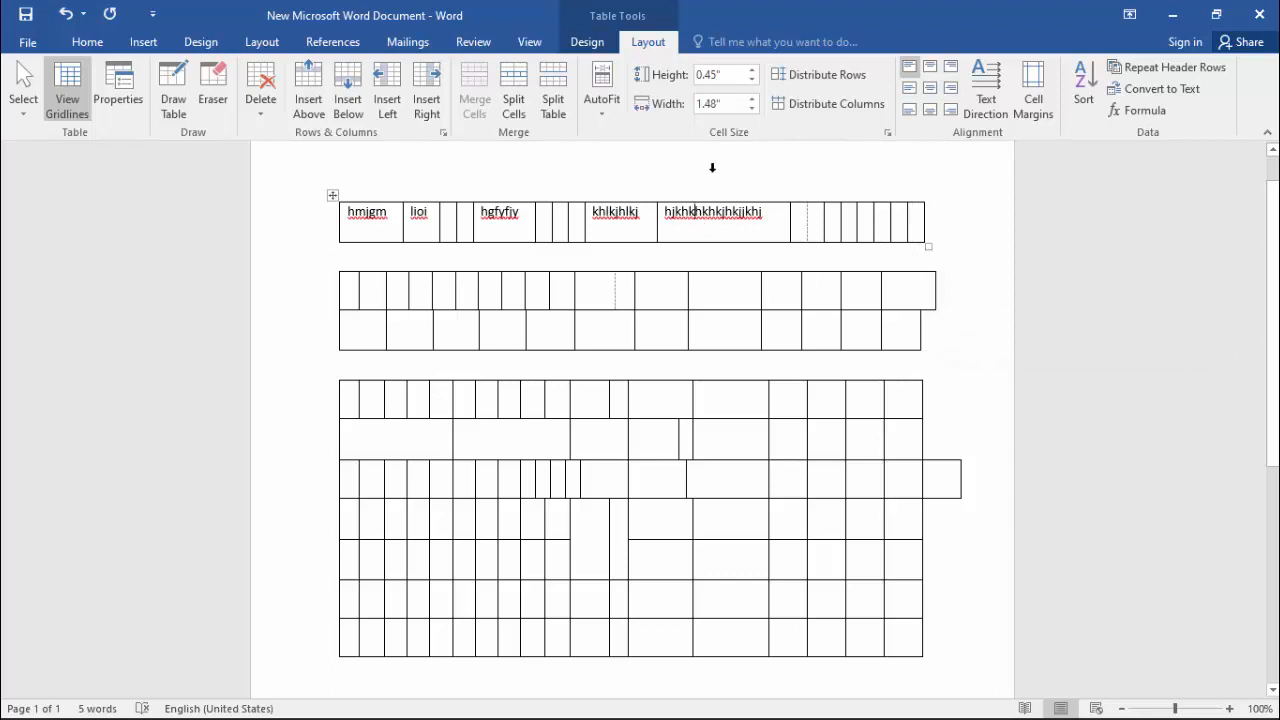
pyautogui.click(752, 70)
pyautogui.click(754, 70)
pyautogui.click(754, 70)
pyautogui.click(754, 70)
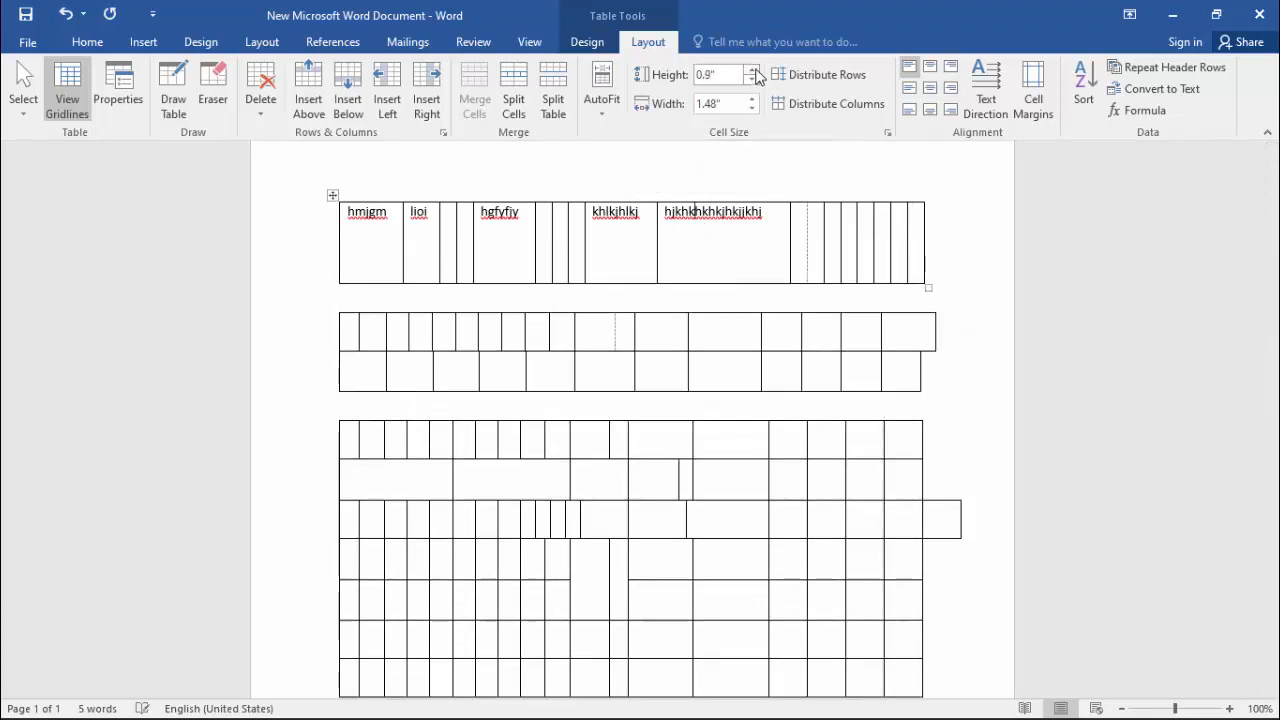
pyautogui.click(754, 70)
pyautogui.click(754, 70)
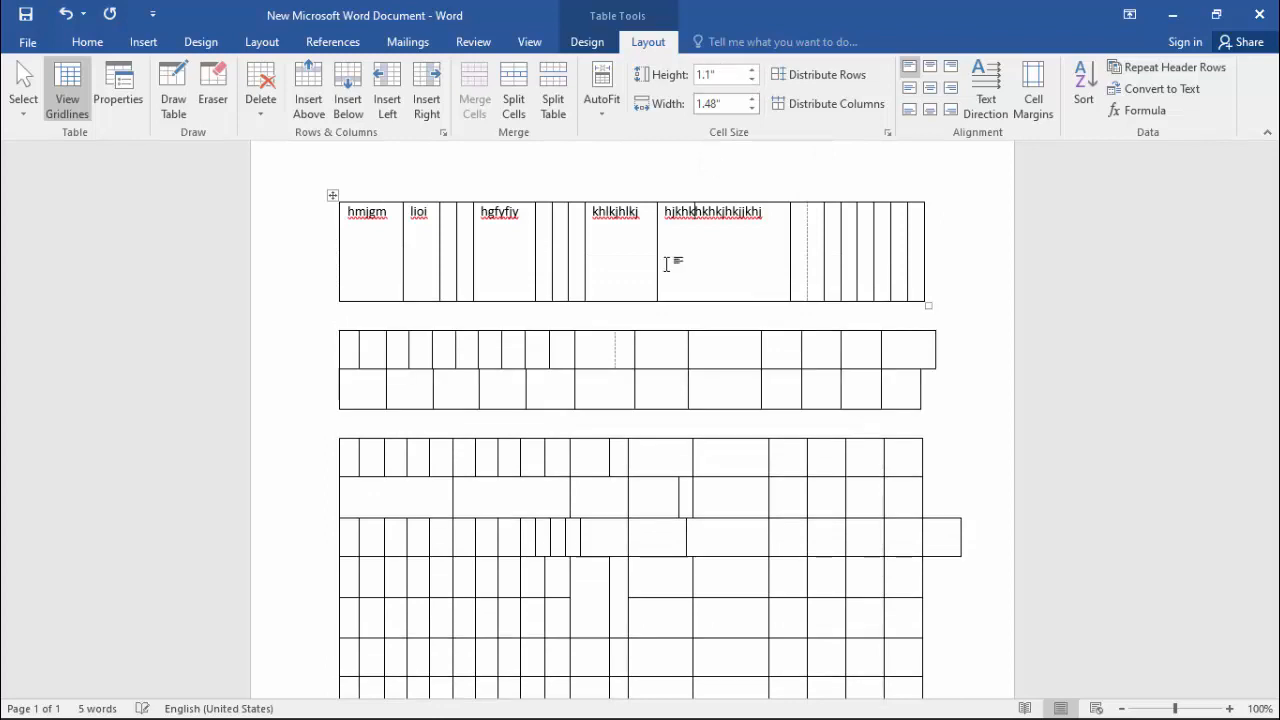
# Set the width of the column containing "hjkhkhkhkjhkjjkhj" to 1.8"
pyautogui.click(751, 100)
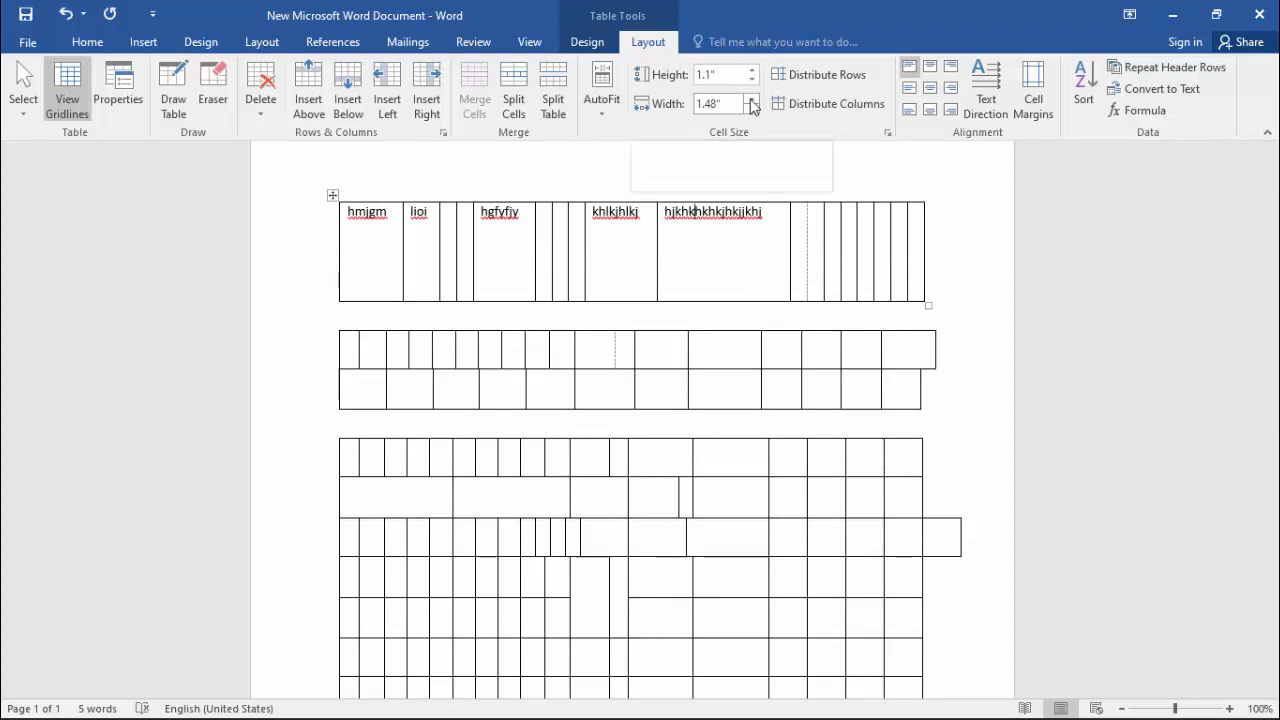
pyautogui.click(751, 100)
pyautogui.click(751, 100)
pyautogui.click(751, 100)
pyautogui.click(751, 100)
pyautogui.click(752, 108)
pyautogui.click(752, 108)
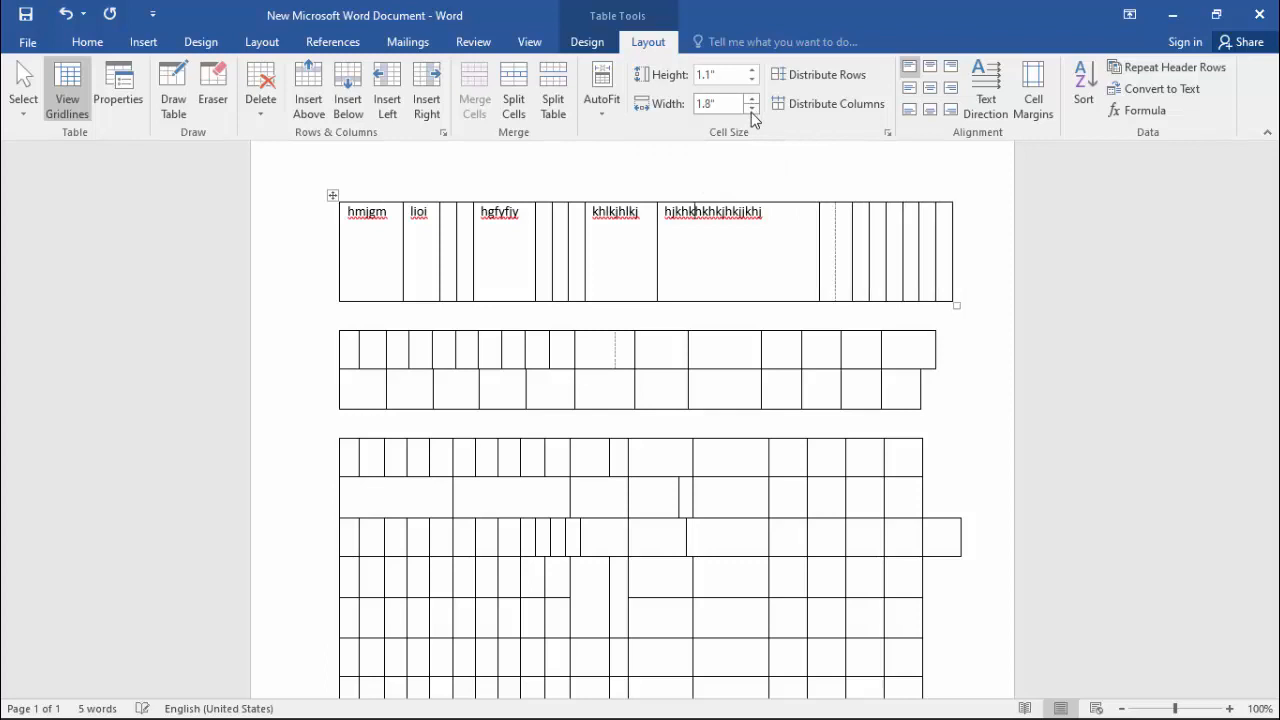
# Set the width of the column containing "hjkhkhkhkjhkjjkhj" to 1.5"
pyautogui.click(752, 108)
pyautogui.click(752, 108)
pyautogui.click(752, 108)
pyautogui.click(752, 108)
pyautogui.click(752, 108)
pyautogui.click(752, 98)
pyautogui.click(752, 98)
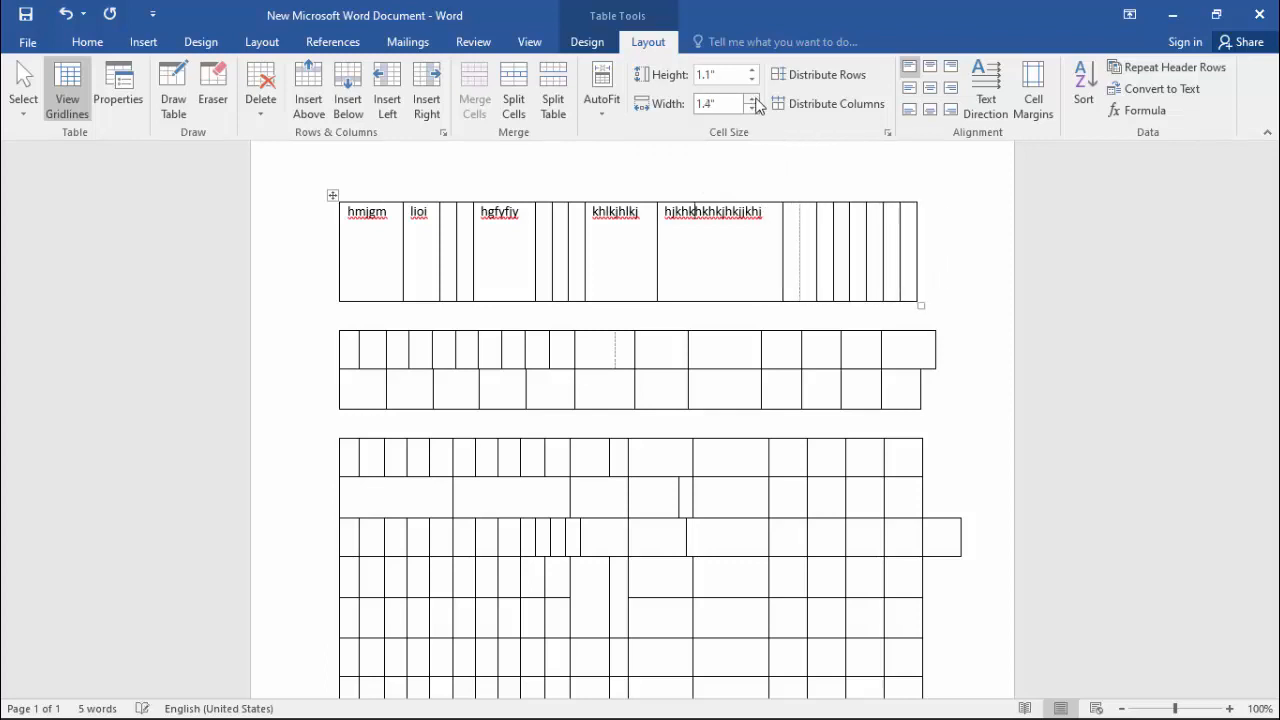
pyautogui.click(752, 98)
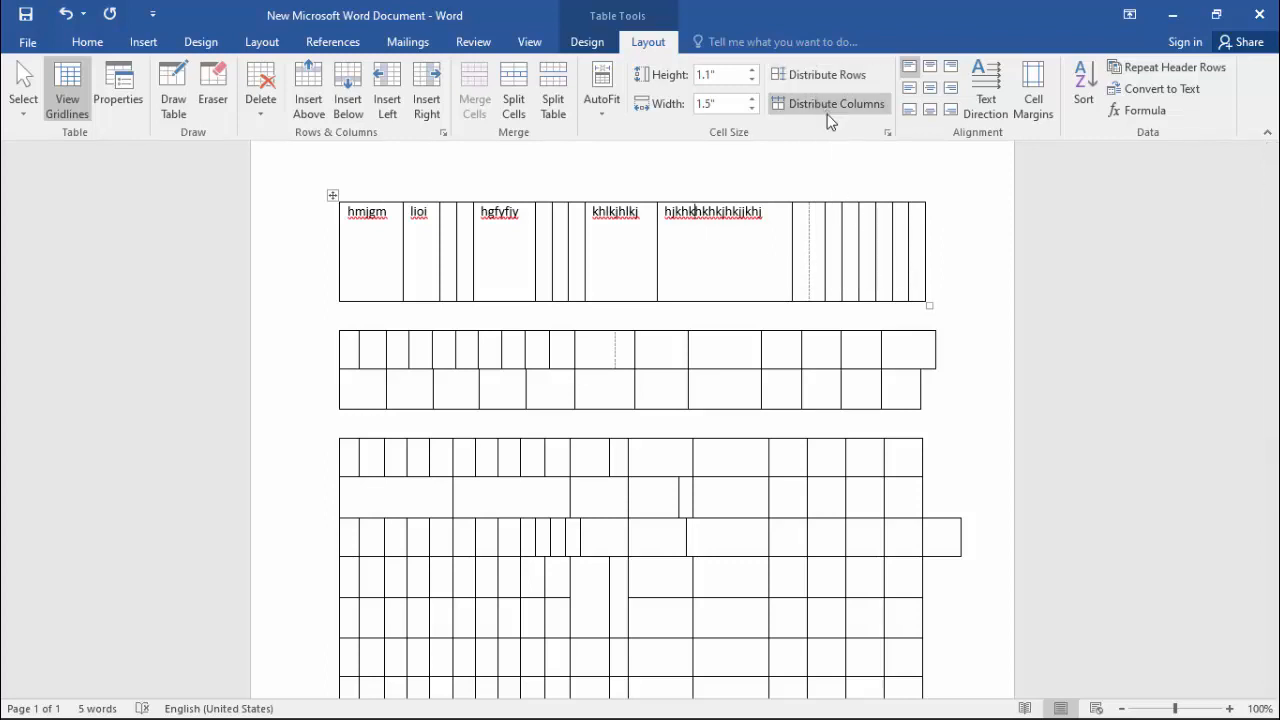
# Distribute all columns of the one-row table evenly across its width
pyautogui.moveTo(918, 268); pyautogui.dragTo(392, 250)
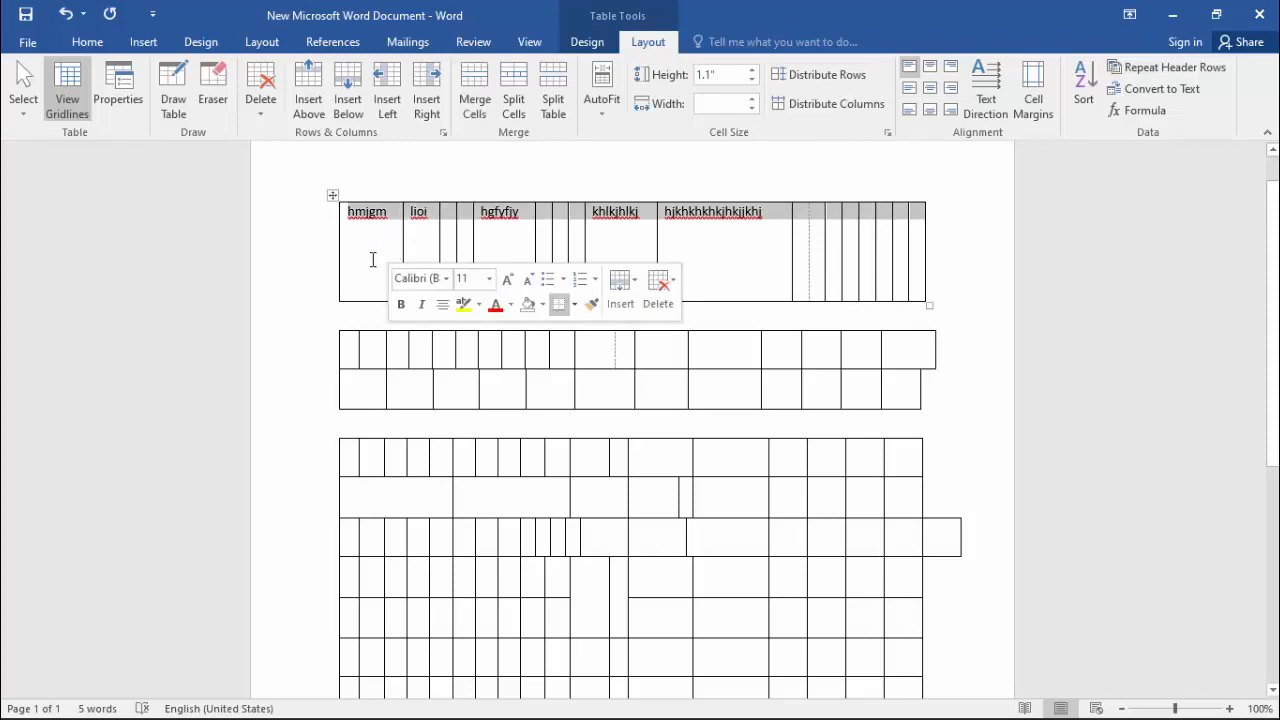
pyautogui.click(353, 257)
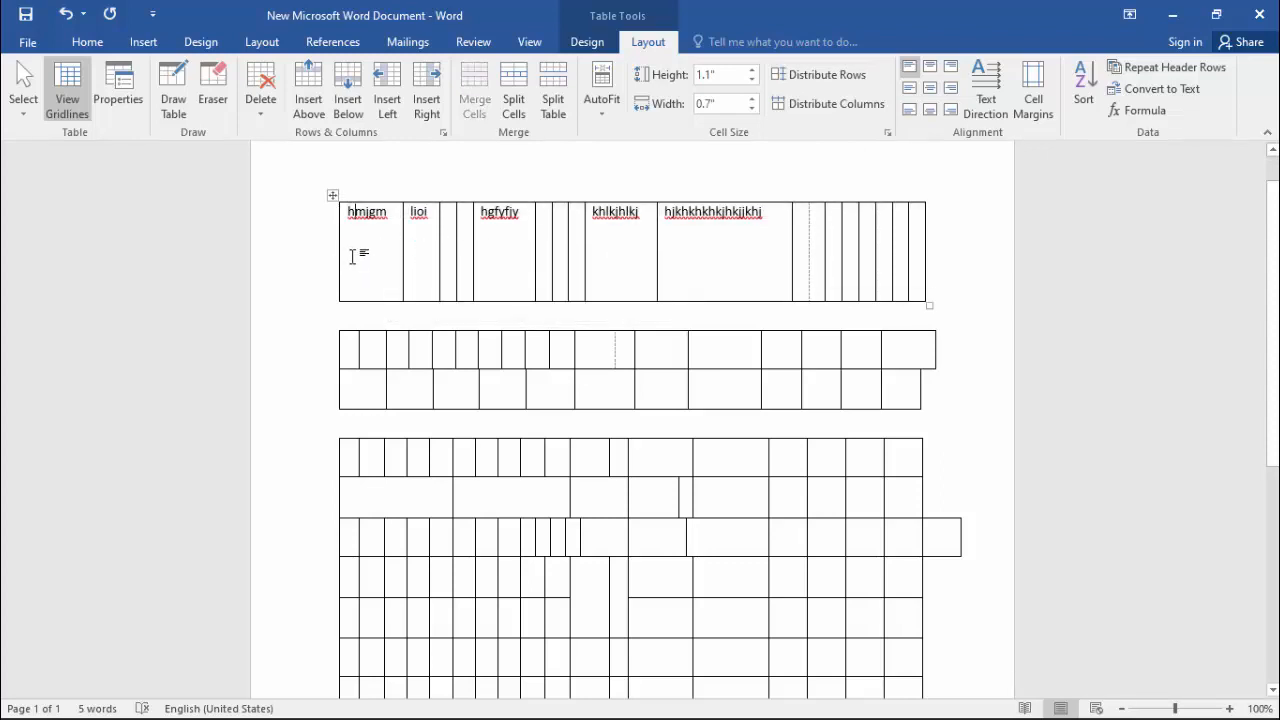
pyautogui.moveTo(344, 257); pyautogui.dragTo(368, 265)
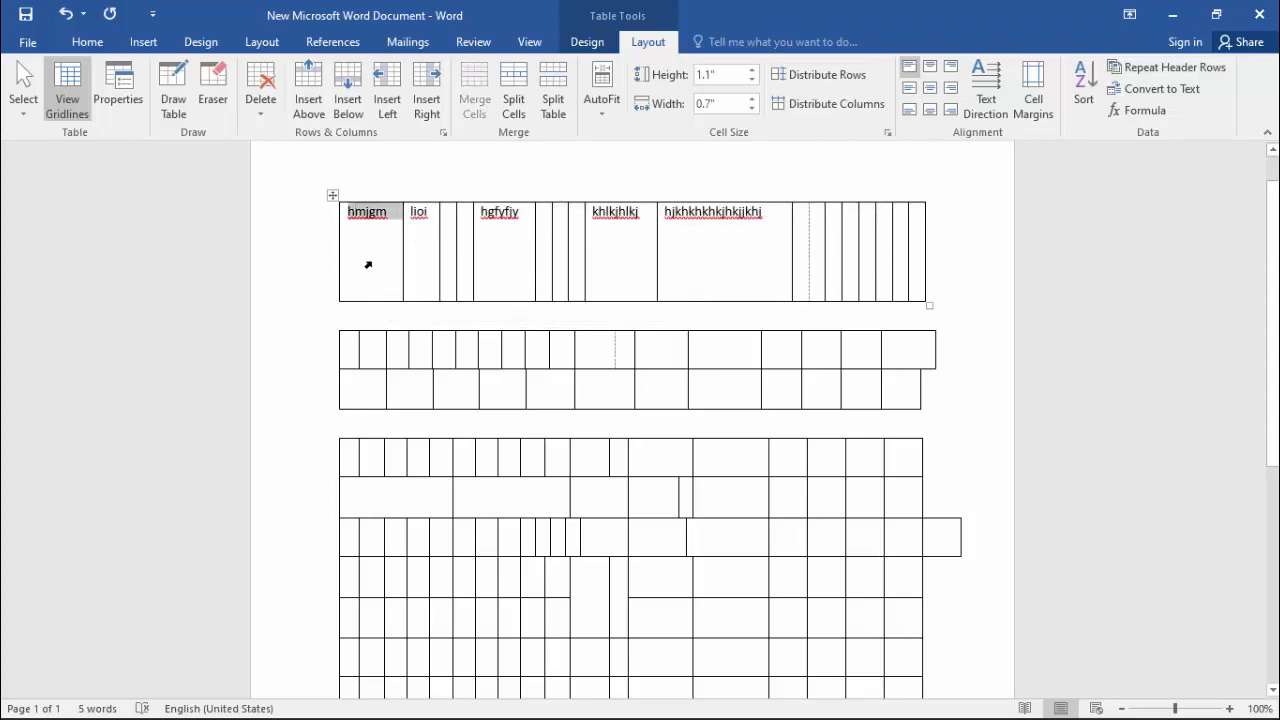
pyautogui.click(434, 255)
pyautogui.click(442, 258)
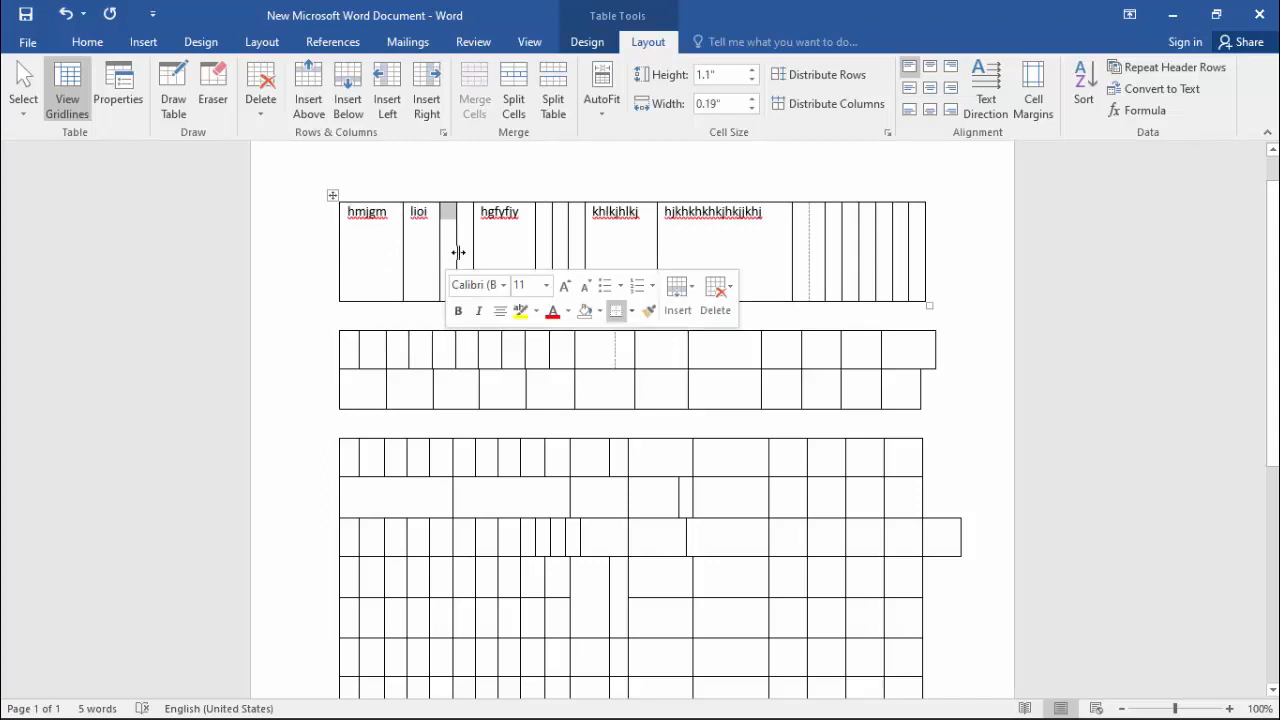
pyautogui.click(500, 251)
pyautogui.moveTo(394, 260); pyautogui.dragTo(909, 244)
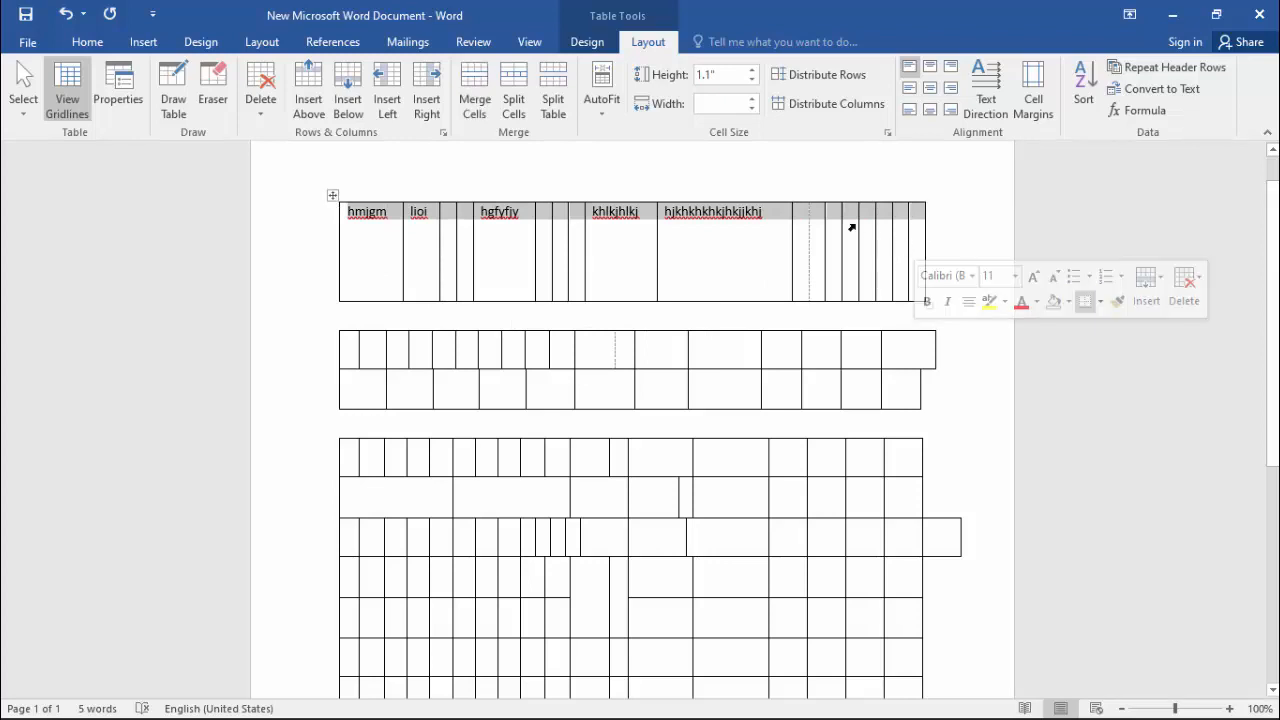
pyautogui.click(830, 106)
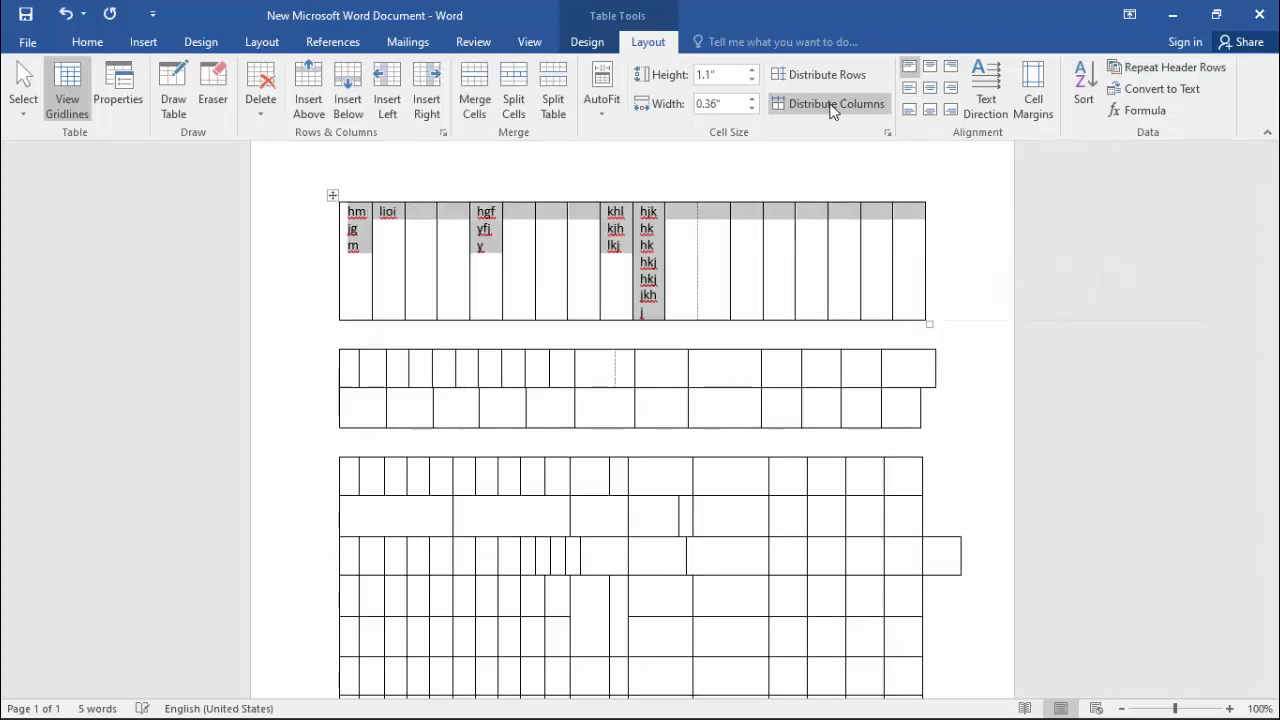
pyautogui.click(544, 258)
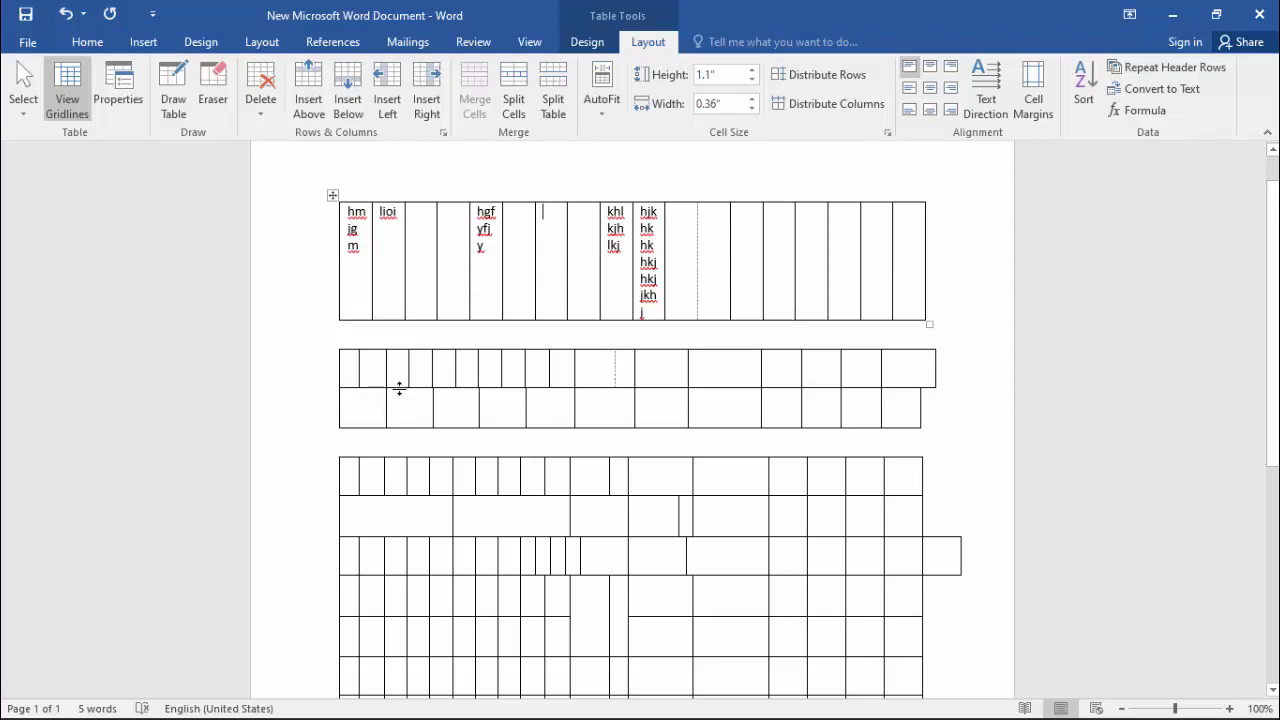
# Increase the height of the first row in both the two-row table and the large table beneath it
pyautogui.moveTo(399, 388); pyautogui.dragTo(399, 455)
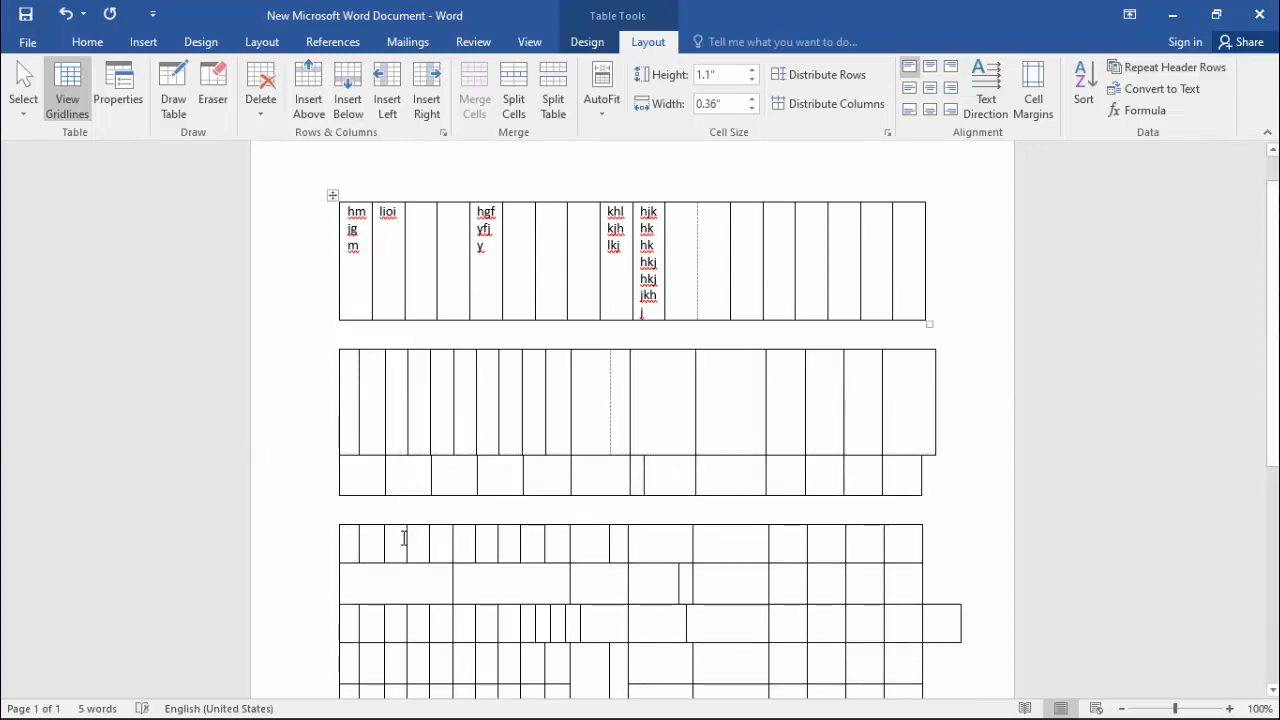
pyautogui.moveTo(401, 563); pyautogui.dragTo(397, 606)
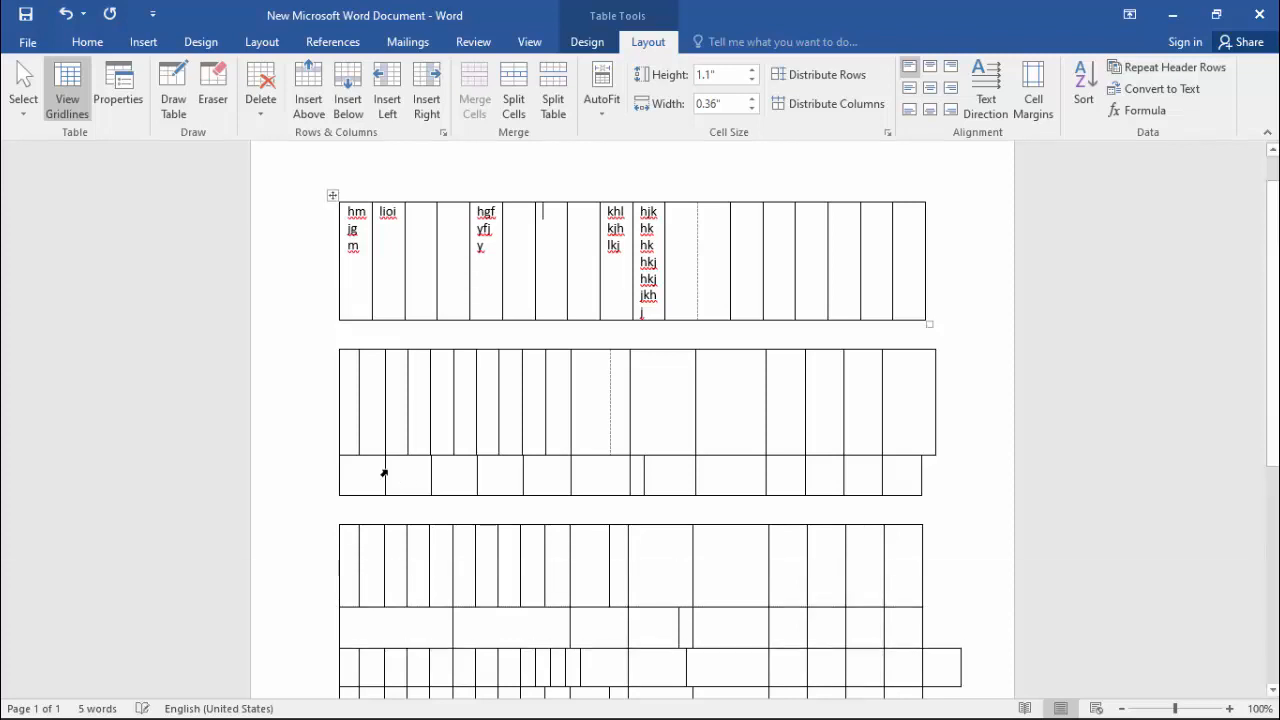
# Distribute the rows of the two-row table evenly and shorten its bottom row slightly
pyautogui.moveTo(439, 447); pyautogui.dragTo(905, 442)
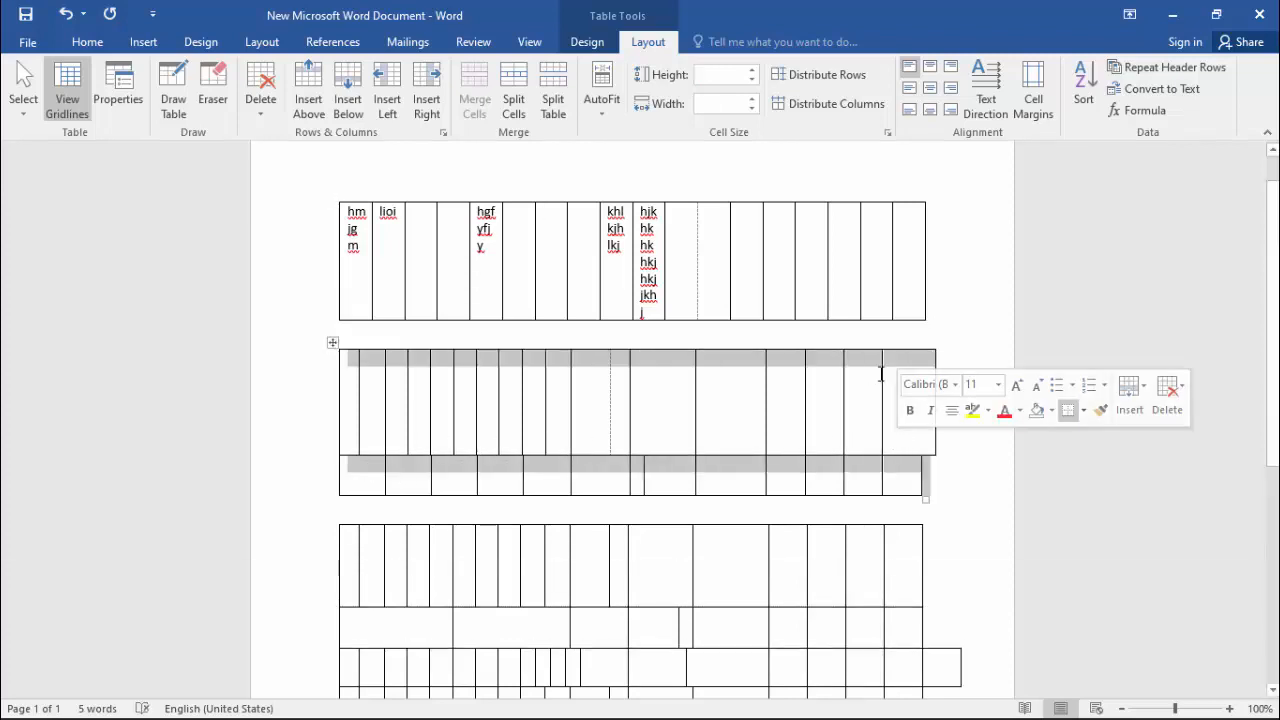
pyautogui.click(825, 76)
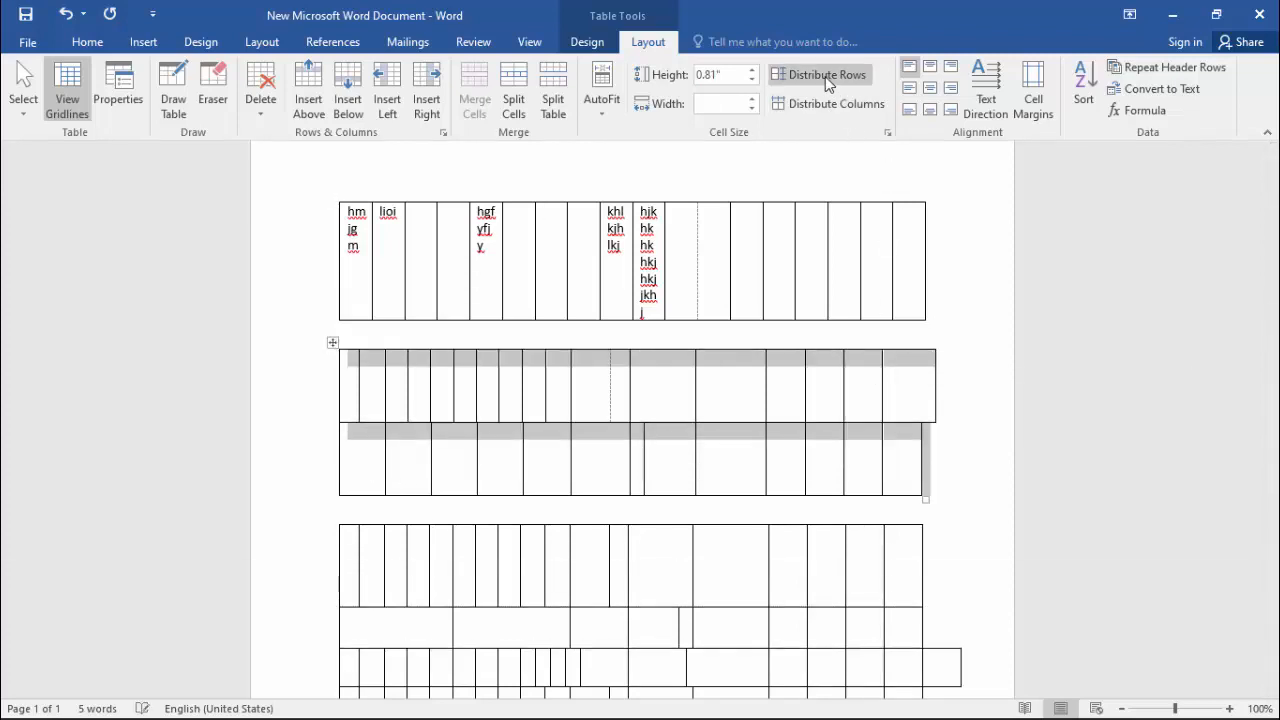
pyautogui.click(348, 378)
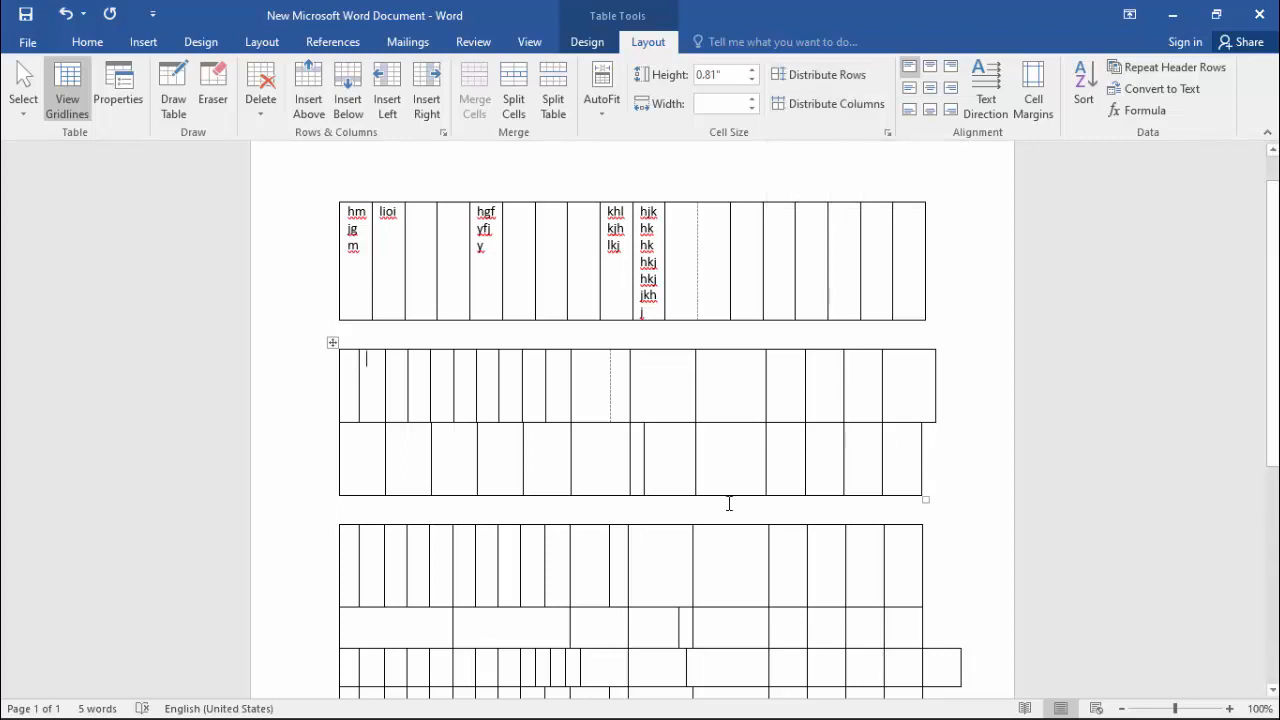
pyautogui.moveTo(730, 495); pyautogui.dragTo(771, 474)
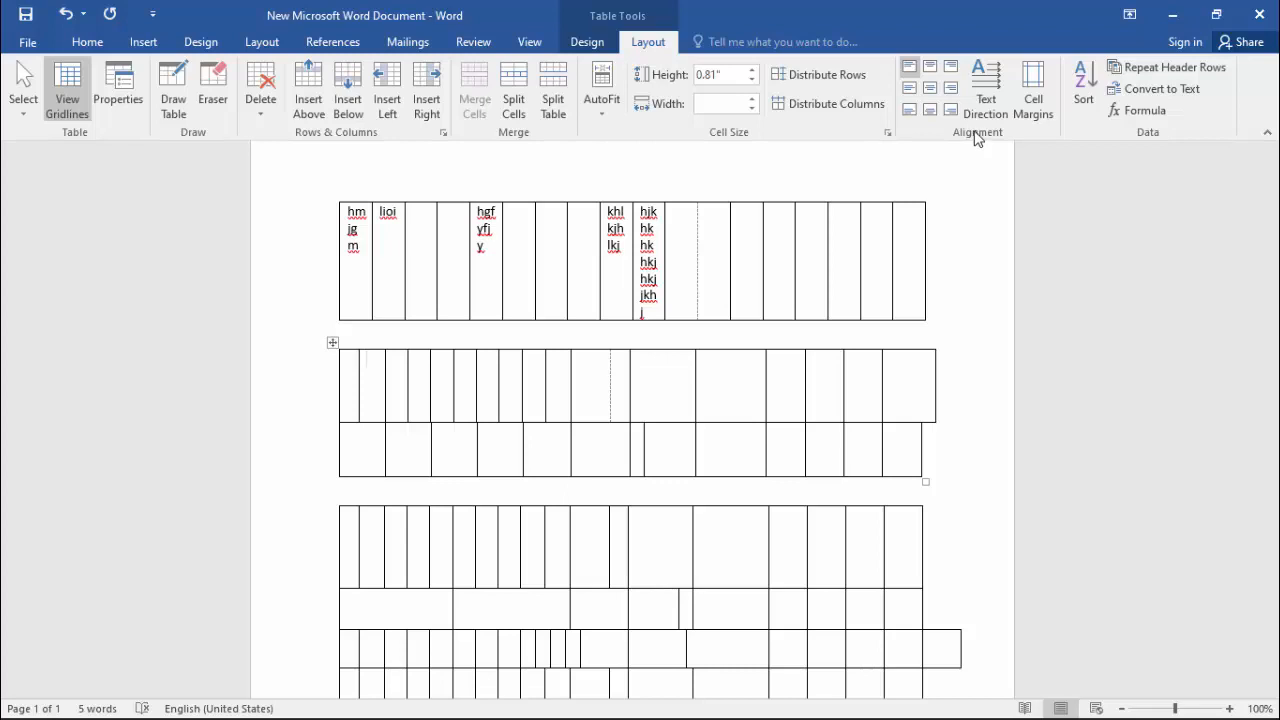
# Apply Align Center to the first cell's "hmjgm" text and switch it to Align Top Center
pyautogui.doubleClick(357, 211)
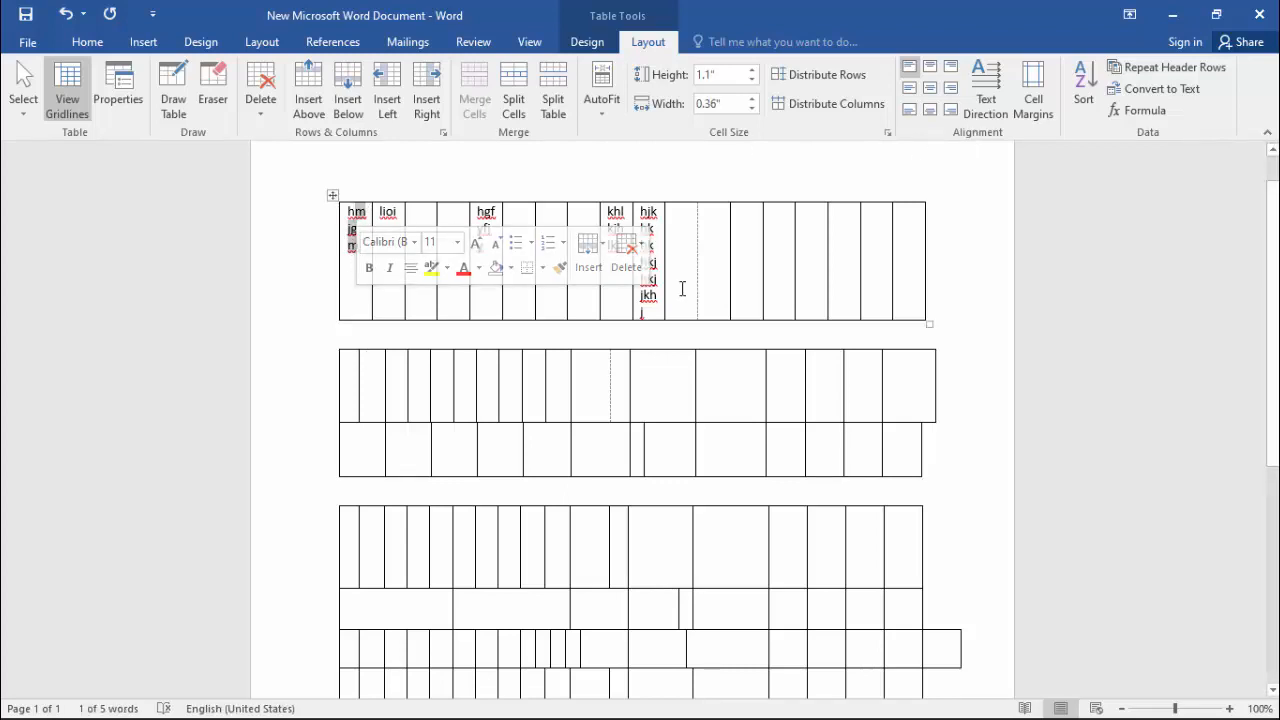
pyautogui.click(933, 89)
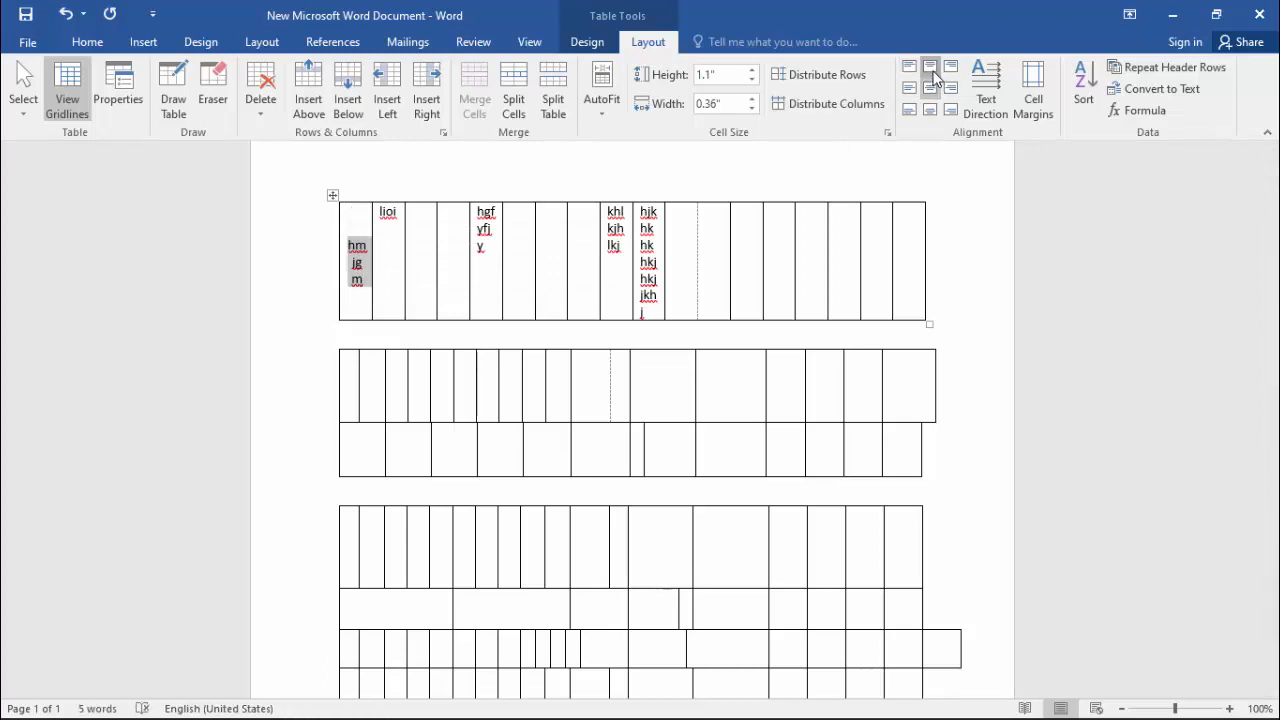
pyautogui.click(932, 70)
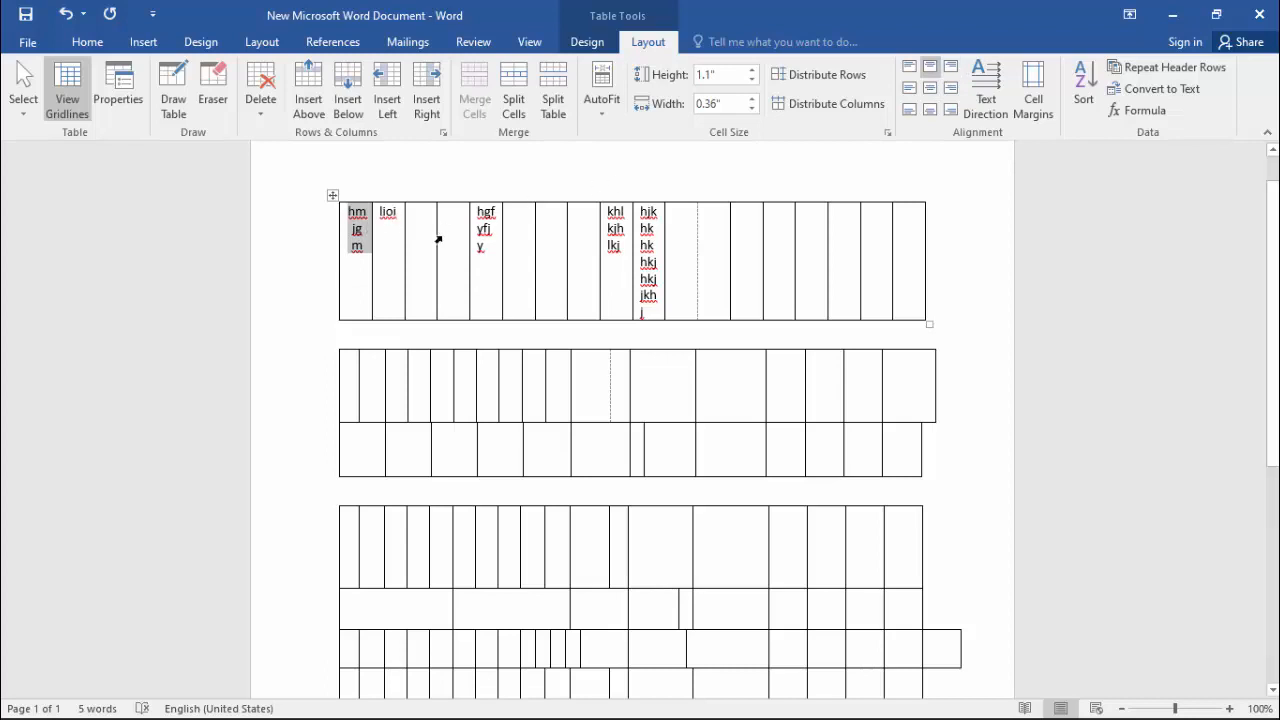
# Widen the first column of the one-row table to about 0.74" so that "hmjgm" fits on one line
pyautogui.moveTo(372, 247); pyautogui.dragTo(554, 266)
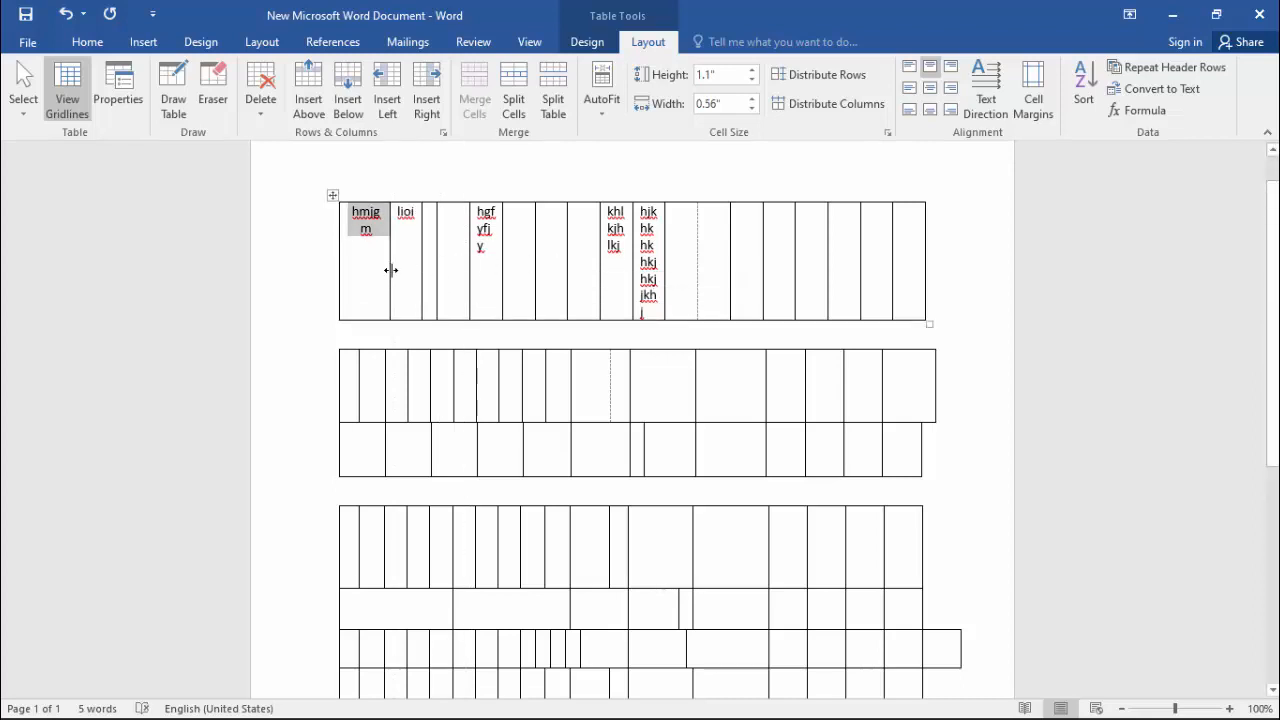
pyautogui.moveTo(389, 270); pyautogui.dragTo(434, 273)
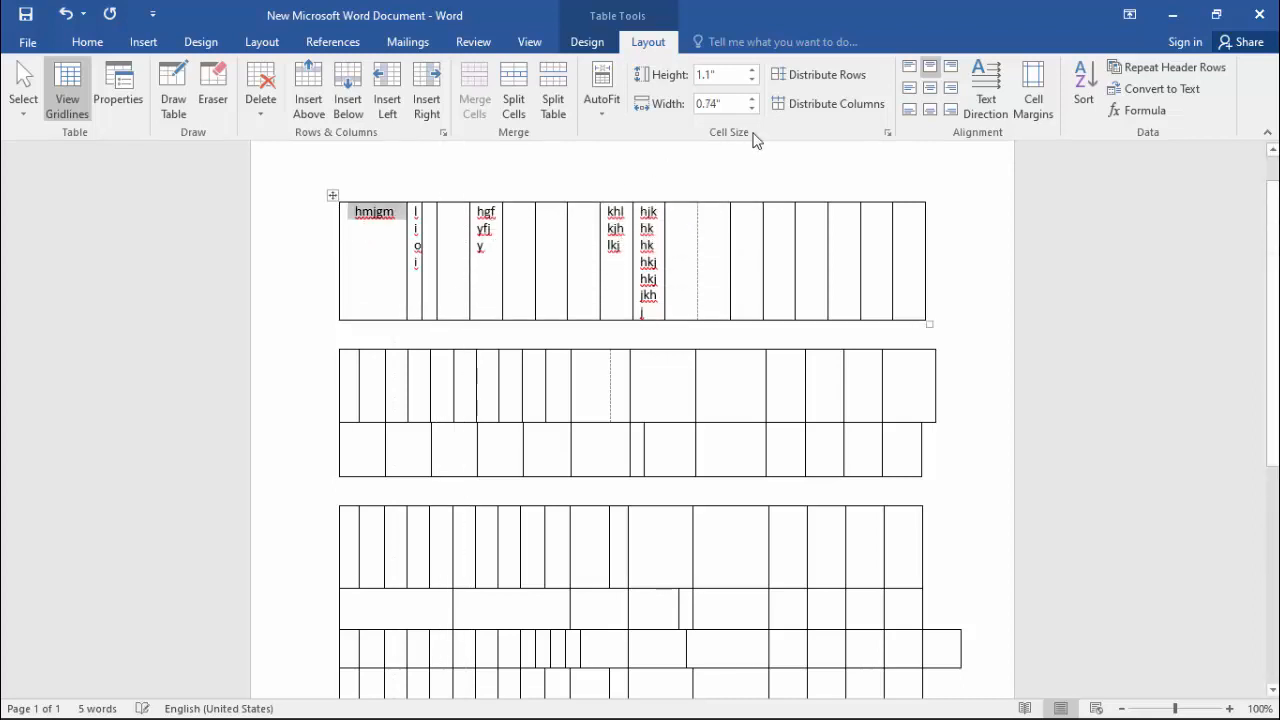
# Try the top-right, center-left and bottom alignments on the "hmjgm" cell and finish with Align Center
pyautogui.click(949, 68)
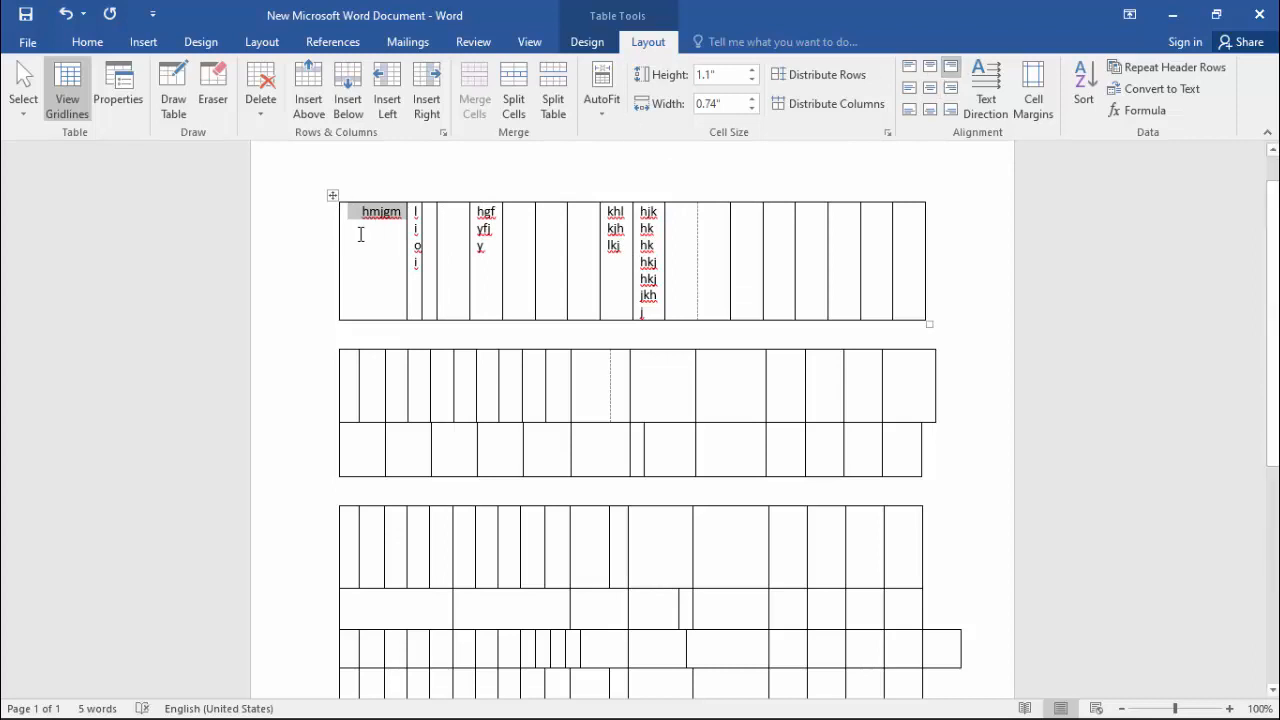
pyautogui.click(912, 88)
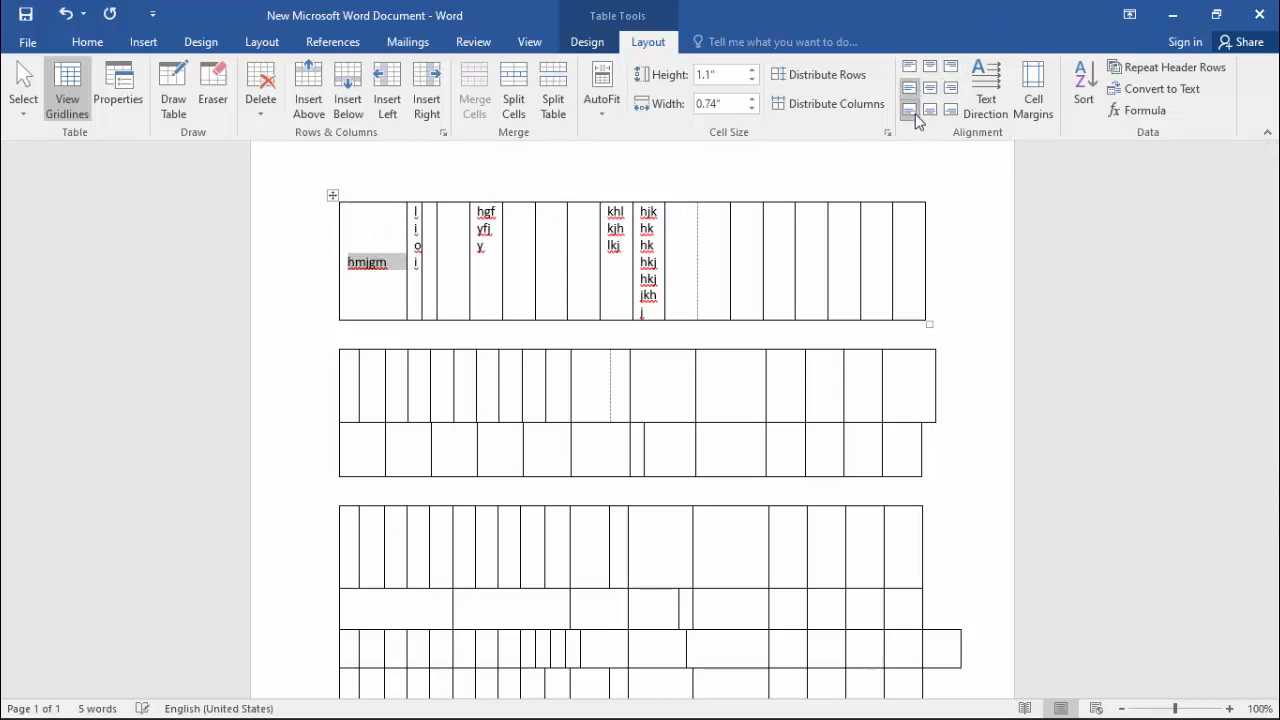
pyautogui.click(910, 110)
pyautogui.click(927, 114)
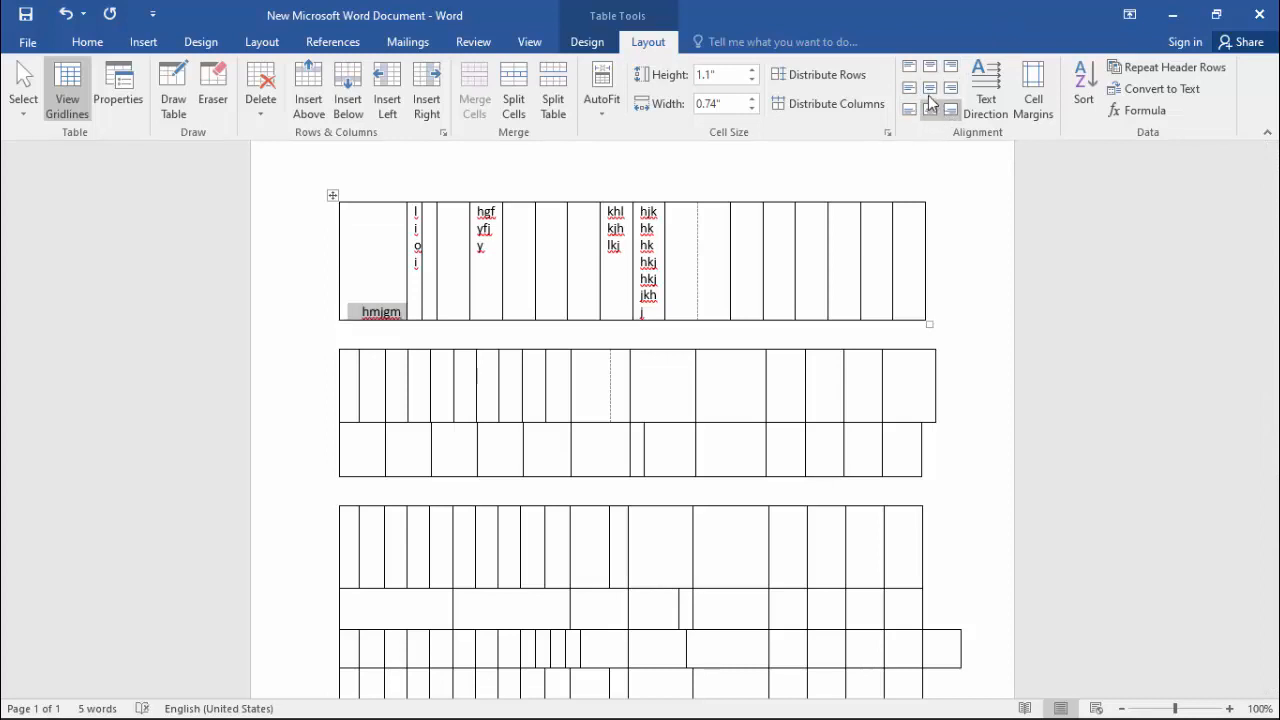
pyautogui.click(928, 94)
pyautogui.click(602, 100)
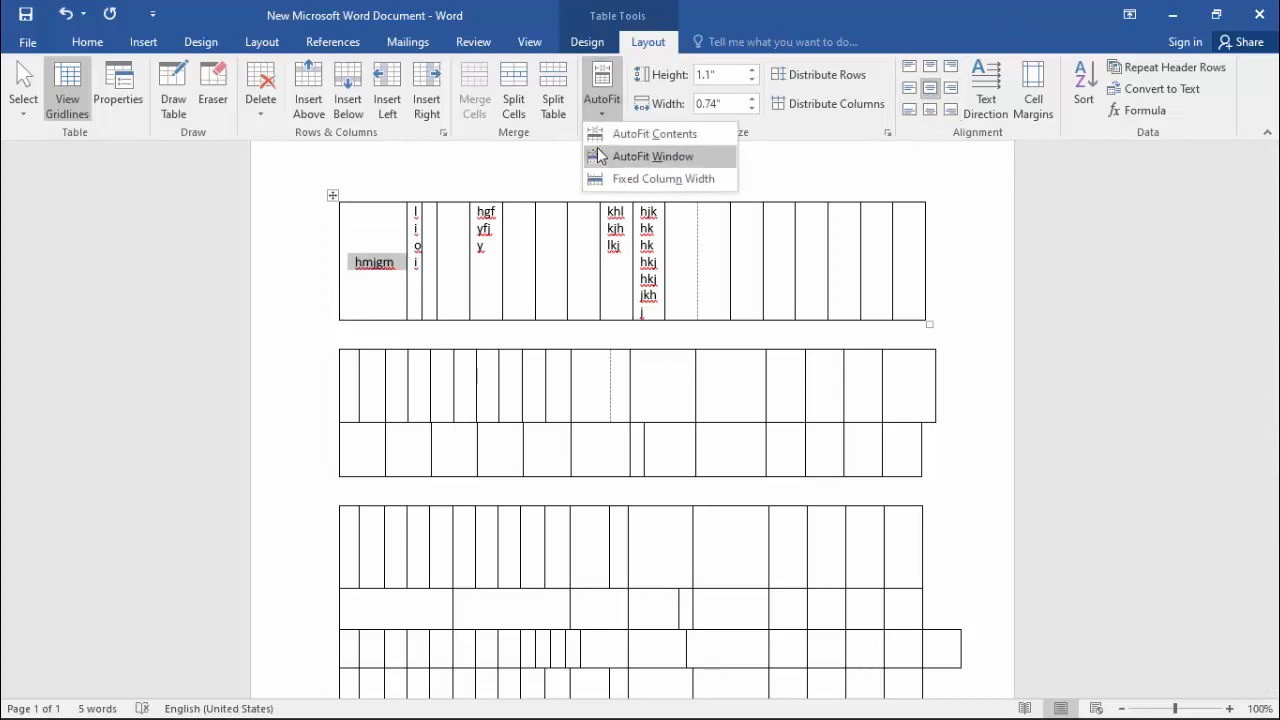
pyautogui.click(369, 262)
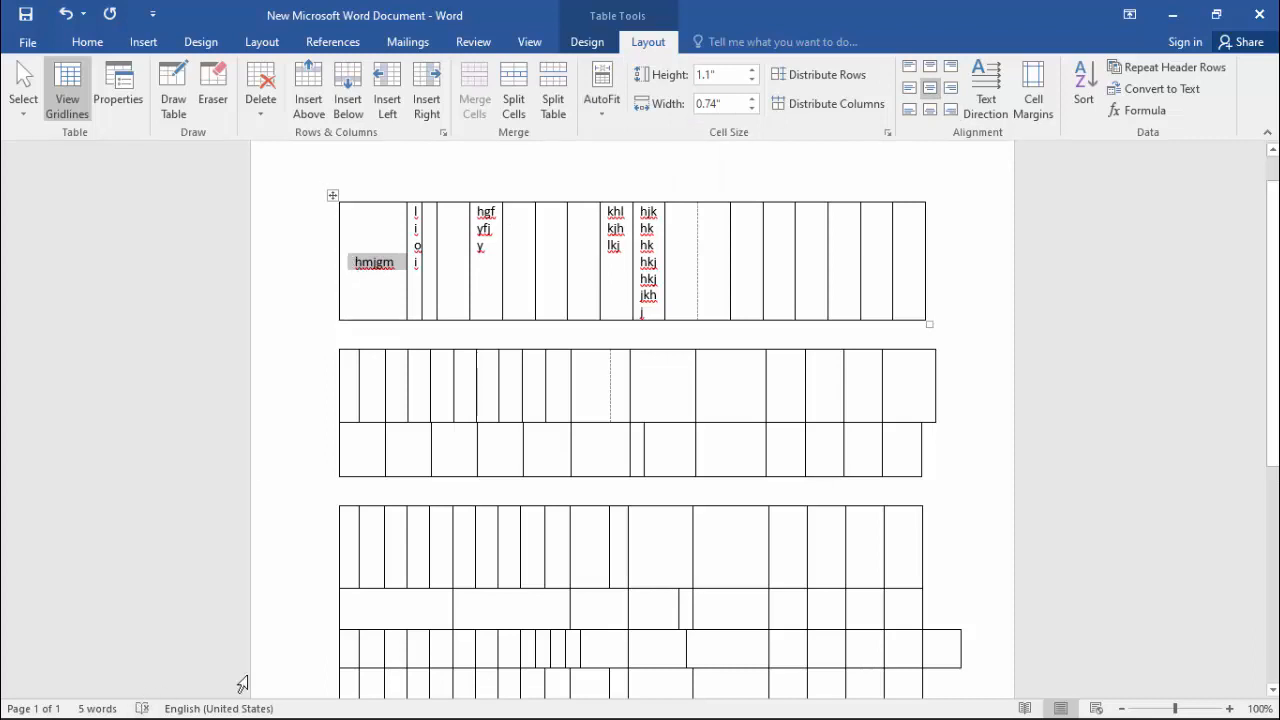
# Cycle the text direction of the "hmjgm" cell through both vertical orientations and back to horizontal
pyautogui.click(986, 110)
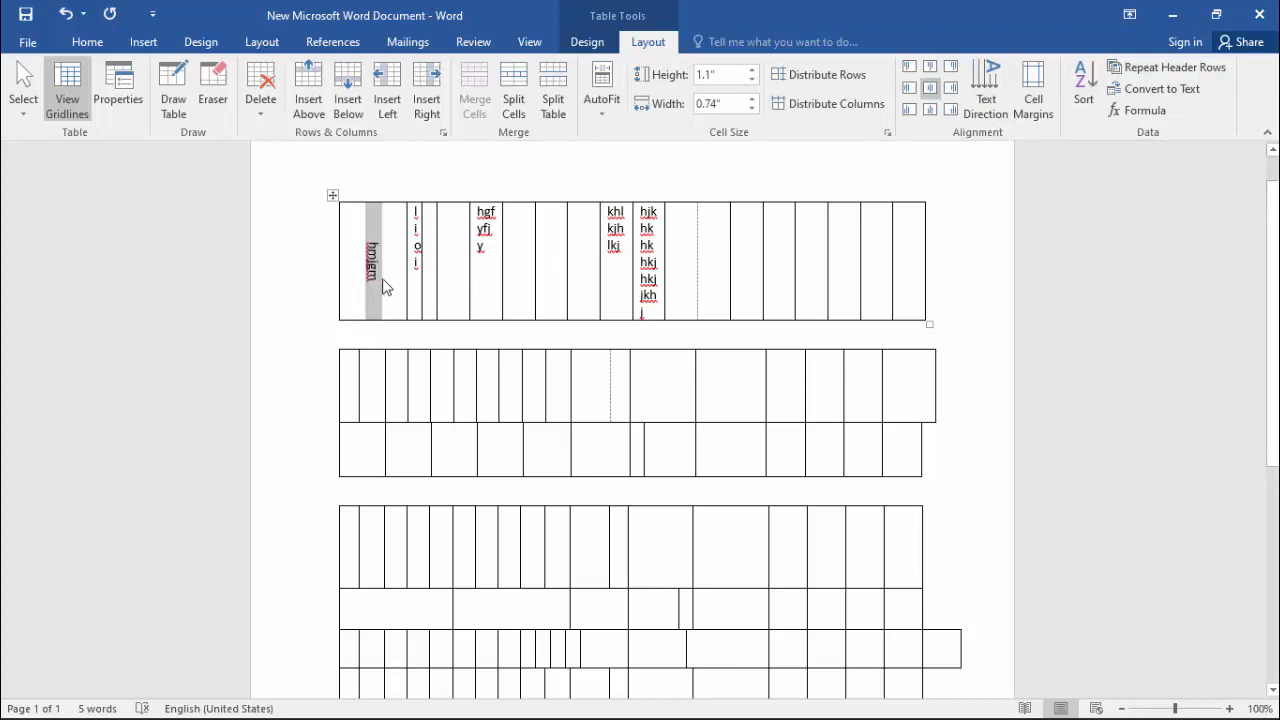
pyautogui.click(998, 118)
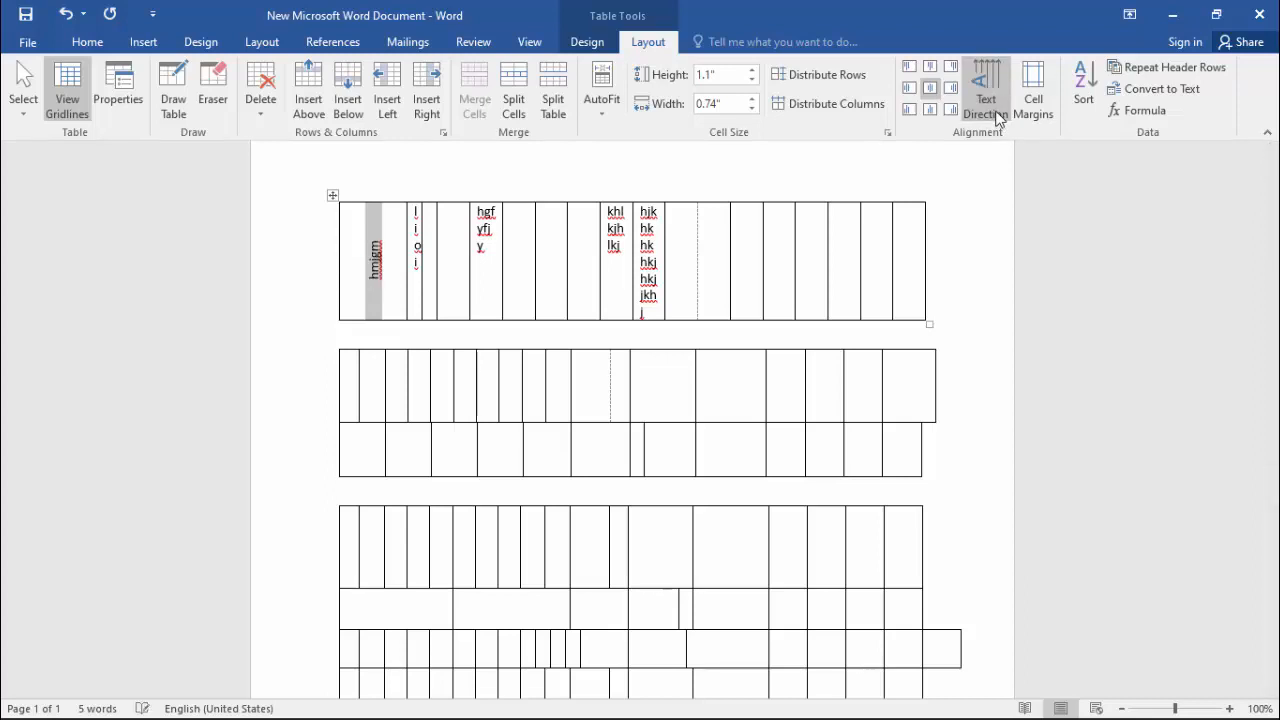
pyautogui.click(998, 118)
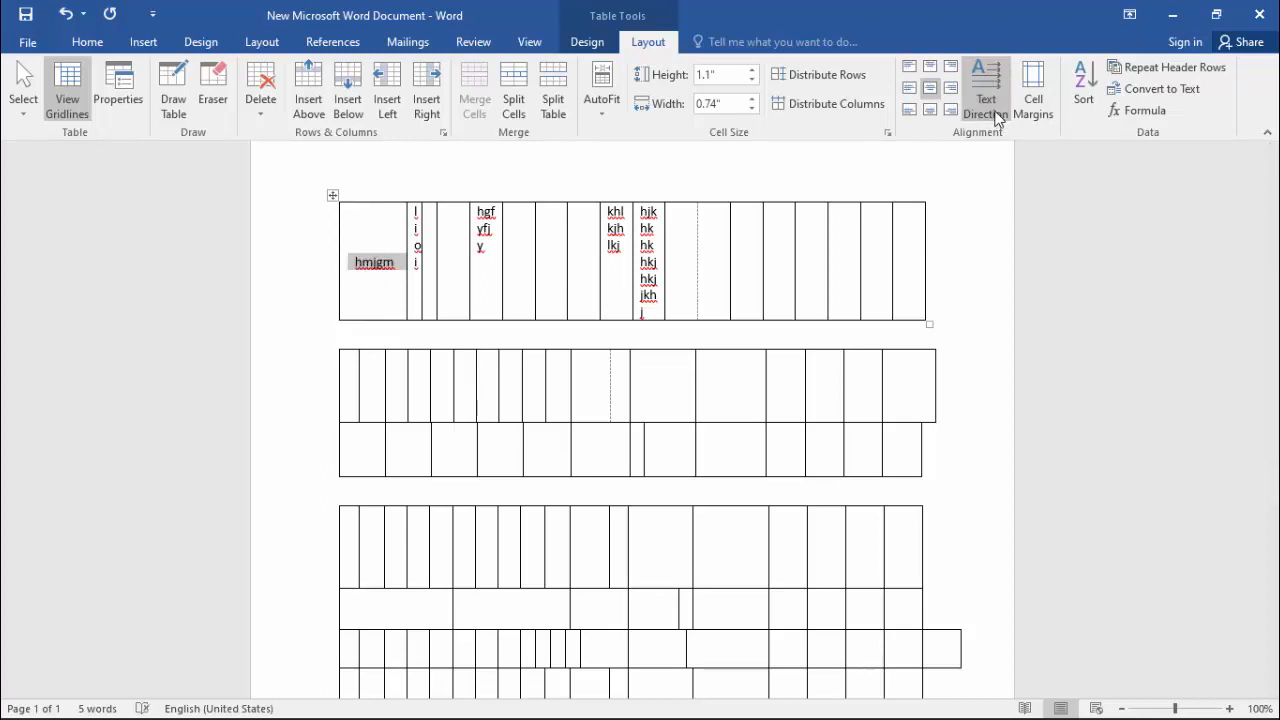
# Set the default top cell margin of the one-row table to 0.15"
pyautogui.click(1032, 98)
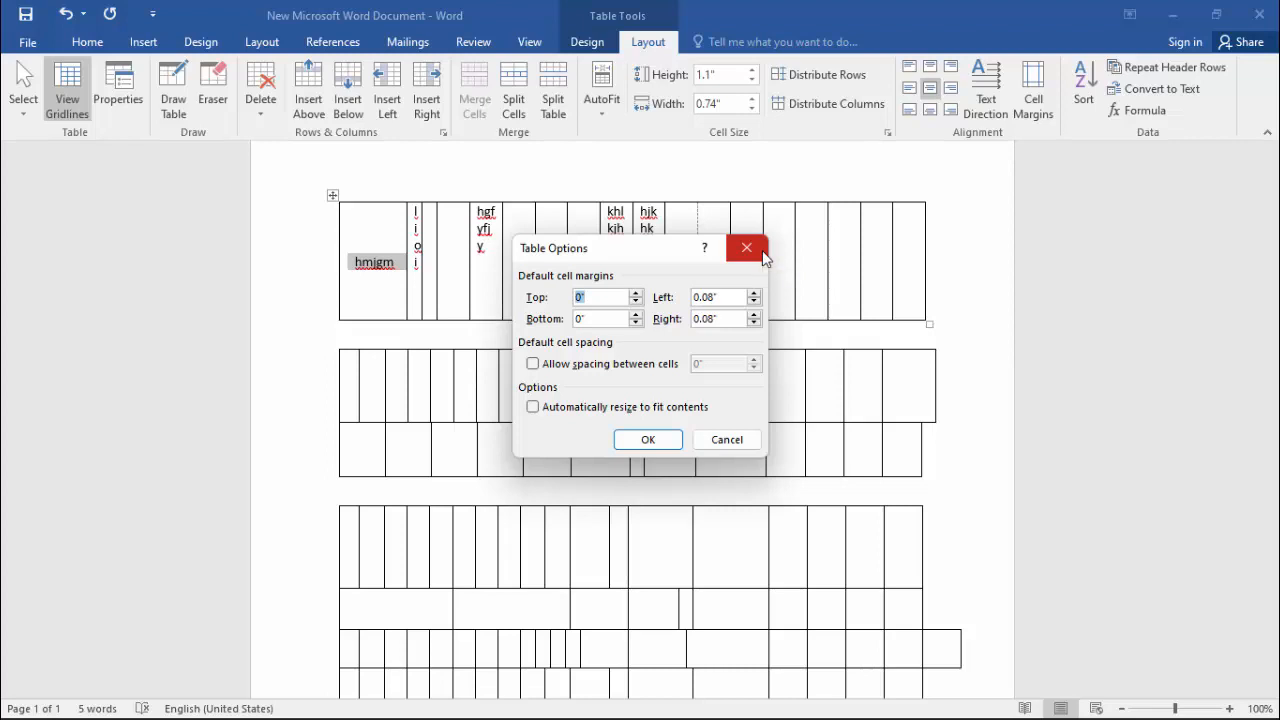
pyautogui.click(636, 295)
pyautogui.click(636, 295)
pyautogui.doubleClick(577, 320)
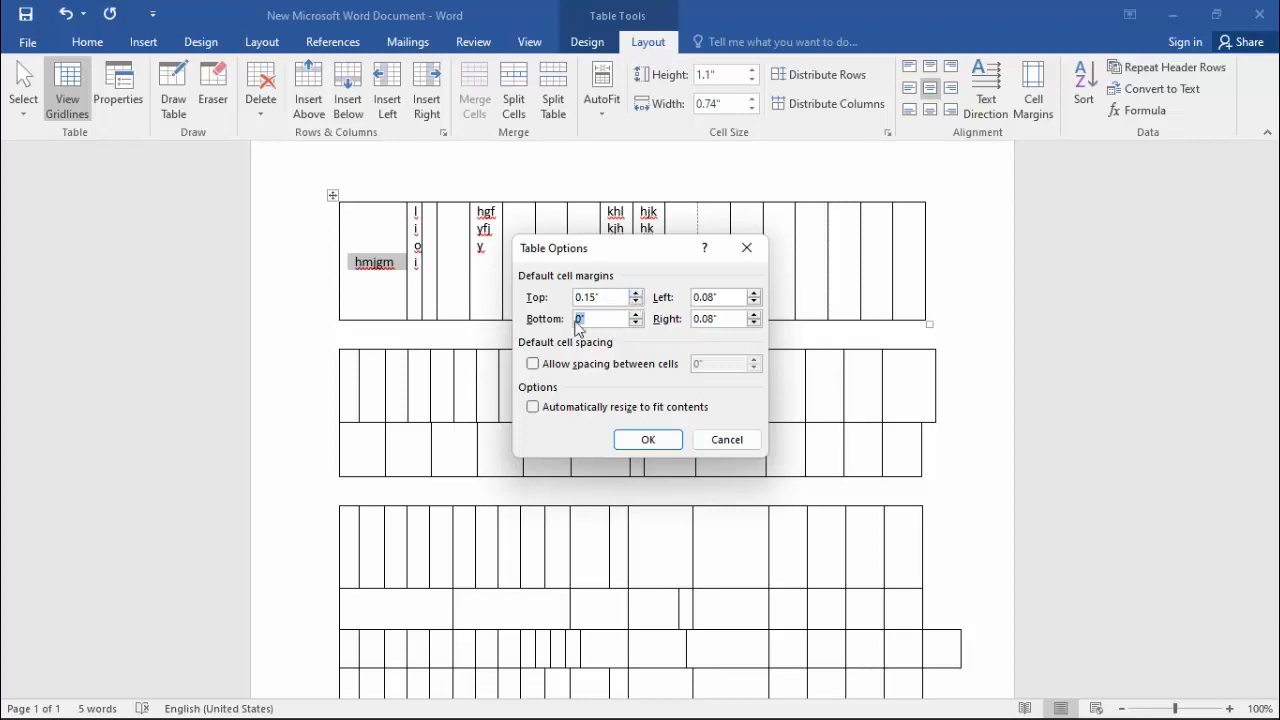